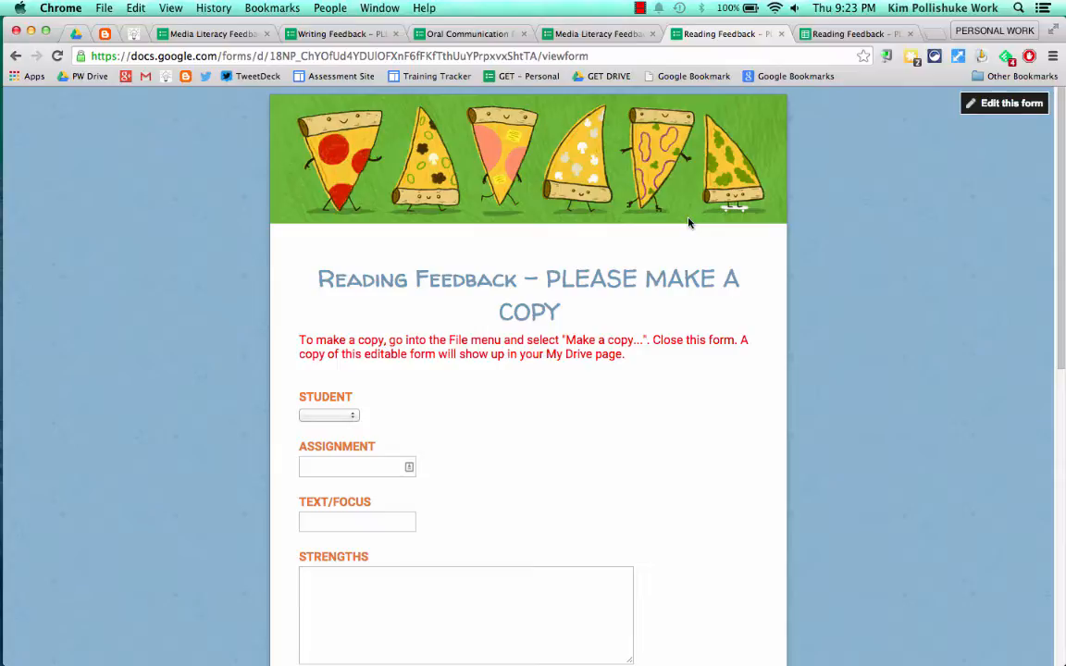
pyautogui.scroll(-5, 688, 222)
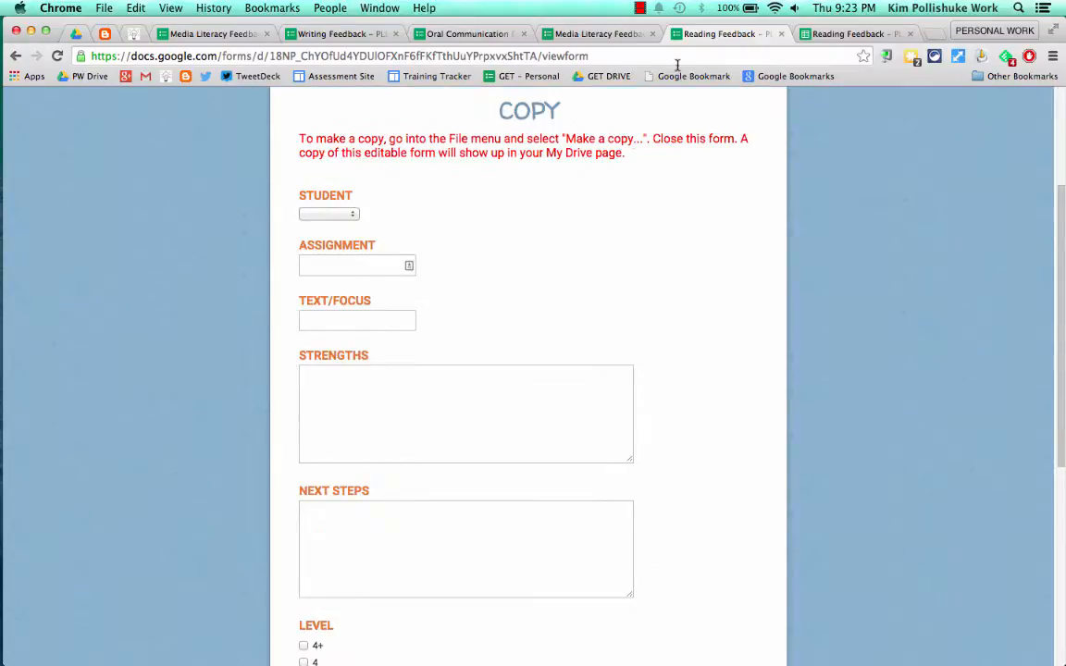
pyautogui.scroll(5, 571, 315)
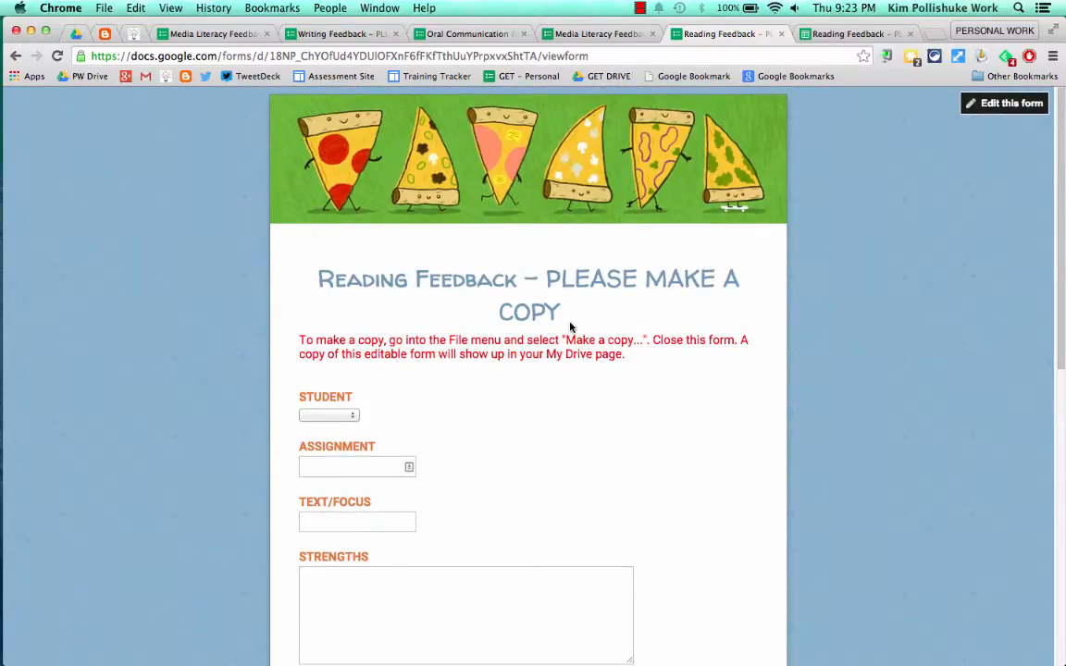
# Flip through the Media Literacy, Oral Communication and Writing forms, closing the duplicate Media Literacy one, and land on the Drive templates folder.
pyautogui.click(592, 35)
pyautogui.click(437, 34)
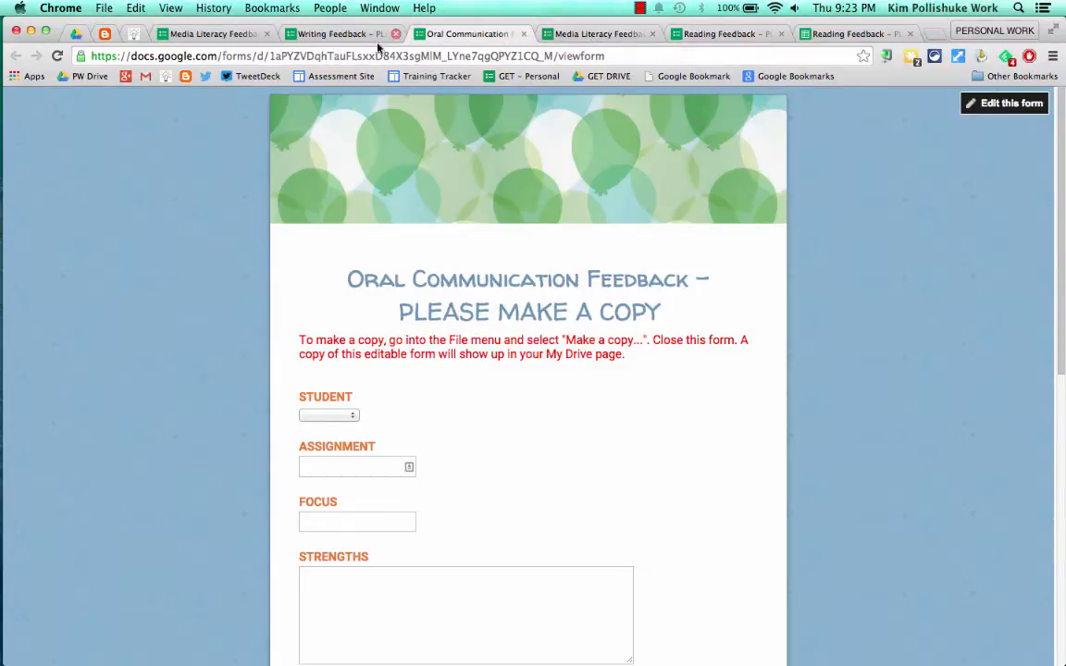
pyautogui.click(309, 35)
pyautogui.click(267, 34)
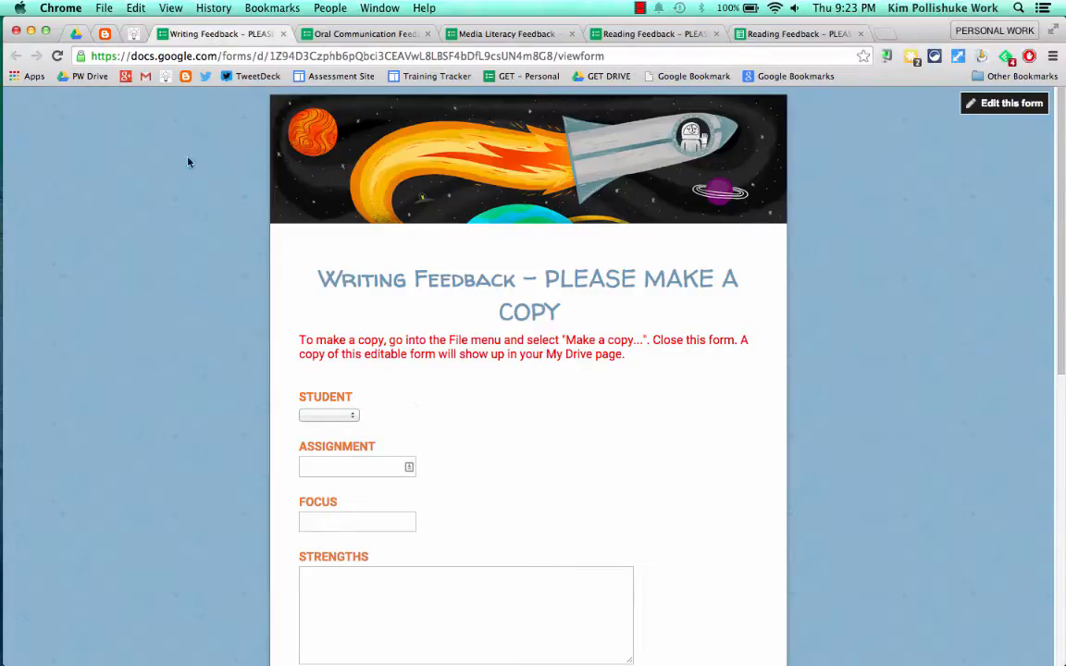
pyautogui.click(76, 34)
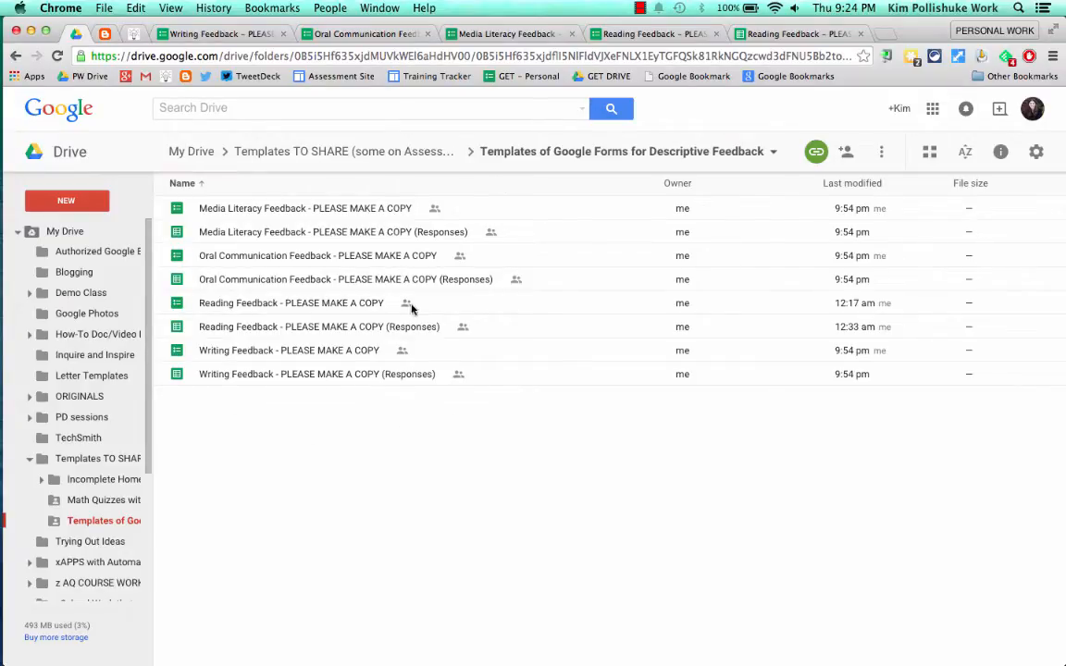
# Retitle the Reading responses spreadsheet to 'ALL Feedback - PLEASE MAKE A COPY (Responses)'.
pyautogui.click(790, 34)
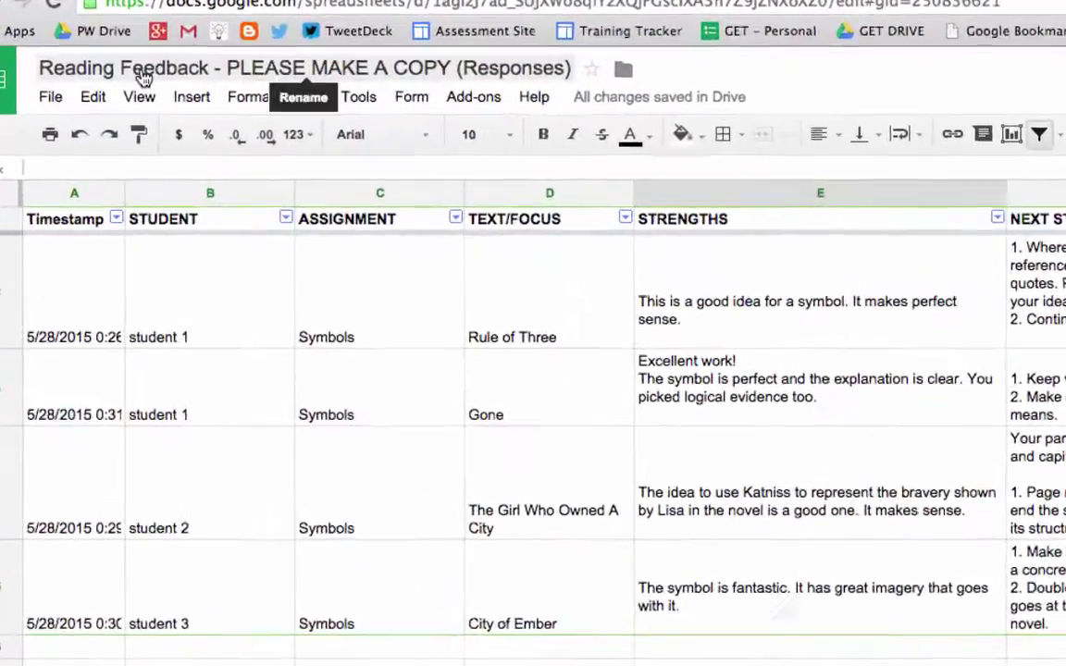
pyautogui.click(144, 79)
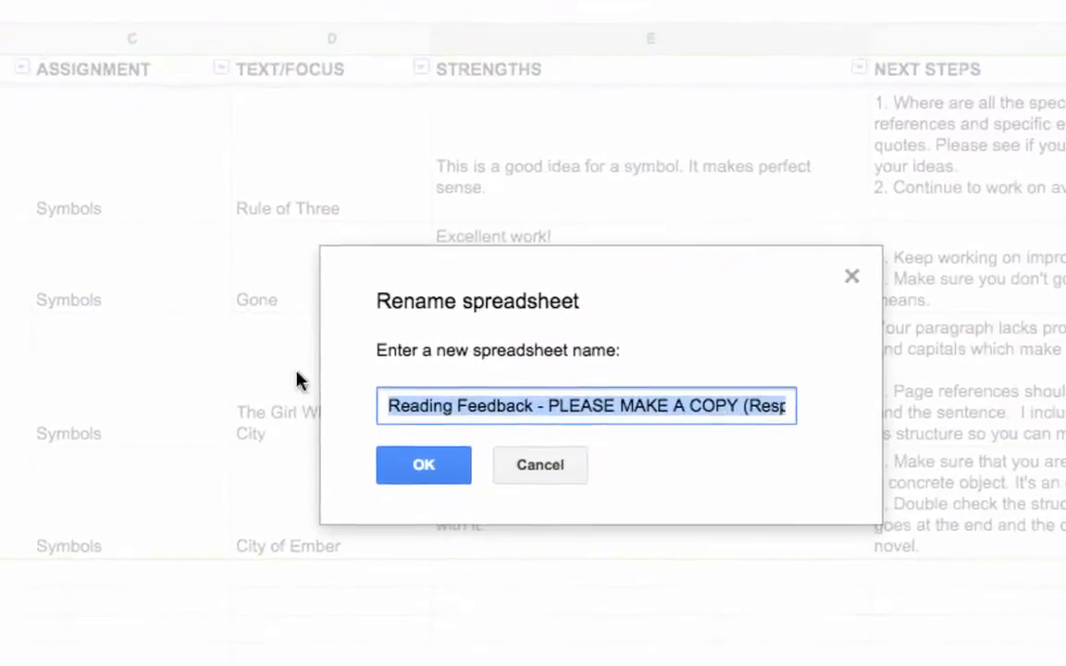
pyautogui.moveTo(381, 369); pyautogui.dragTo(283, 369)
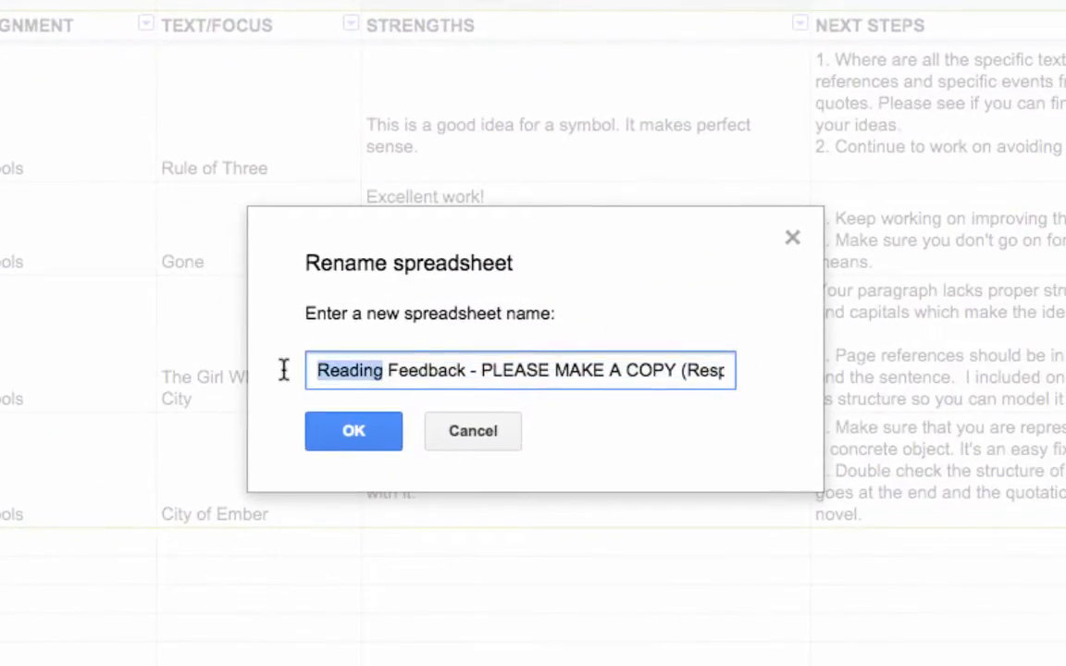
pyautogui.write('ALL')
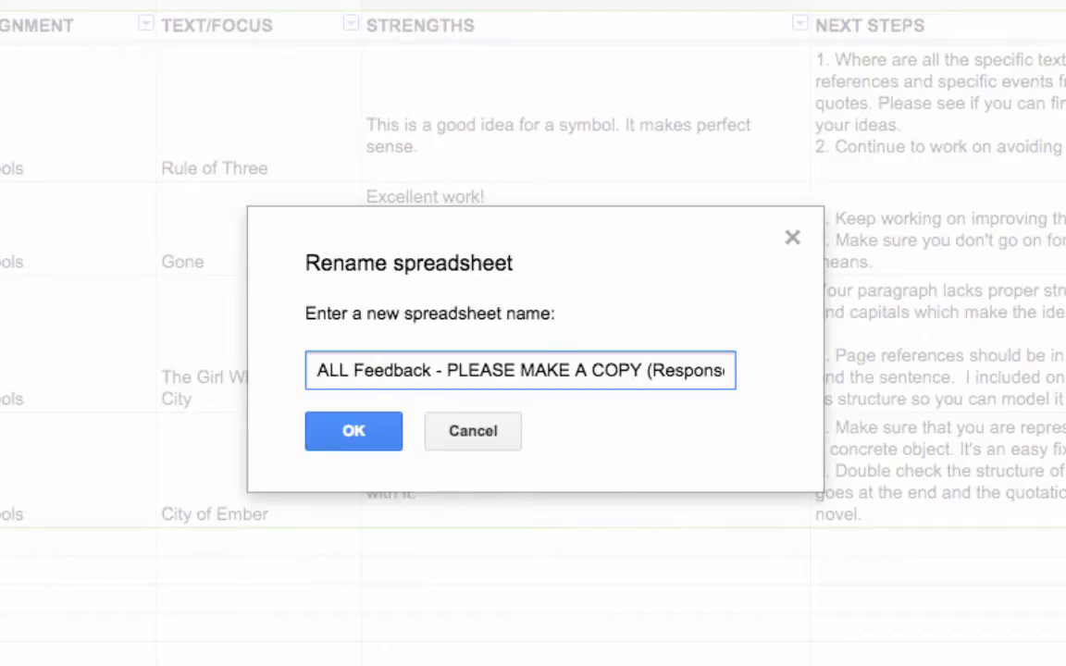
pyautogui.click(370, 435)
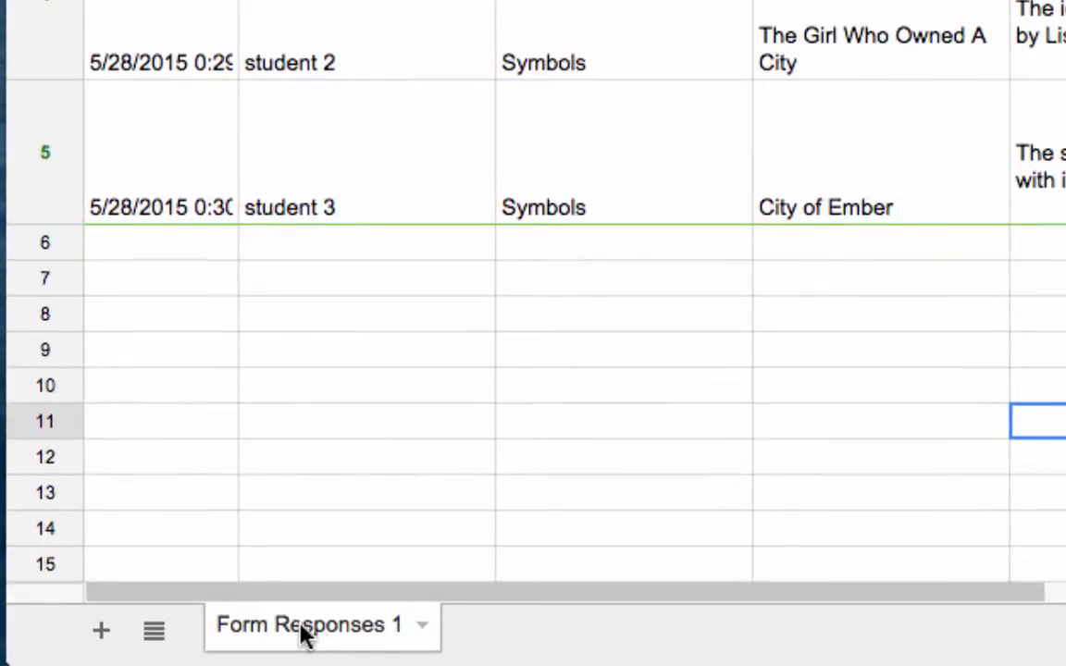
# Rename the Form Responses 1 sheet tab to READING.
pyautogui.rightClick(318, 635)
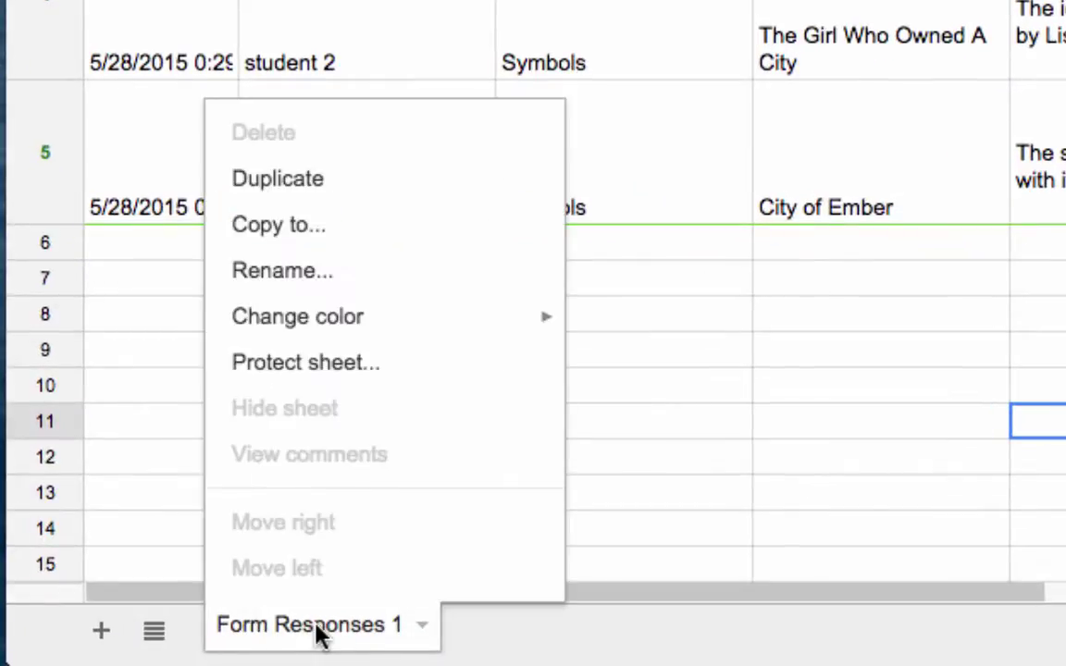
pyautogui.click(419, 276)
pyautogui.write('REA')
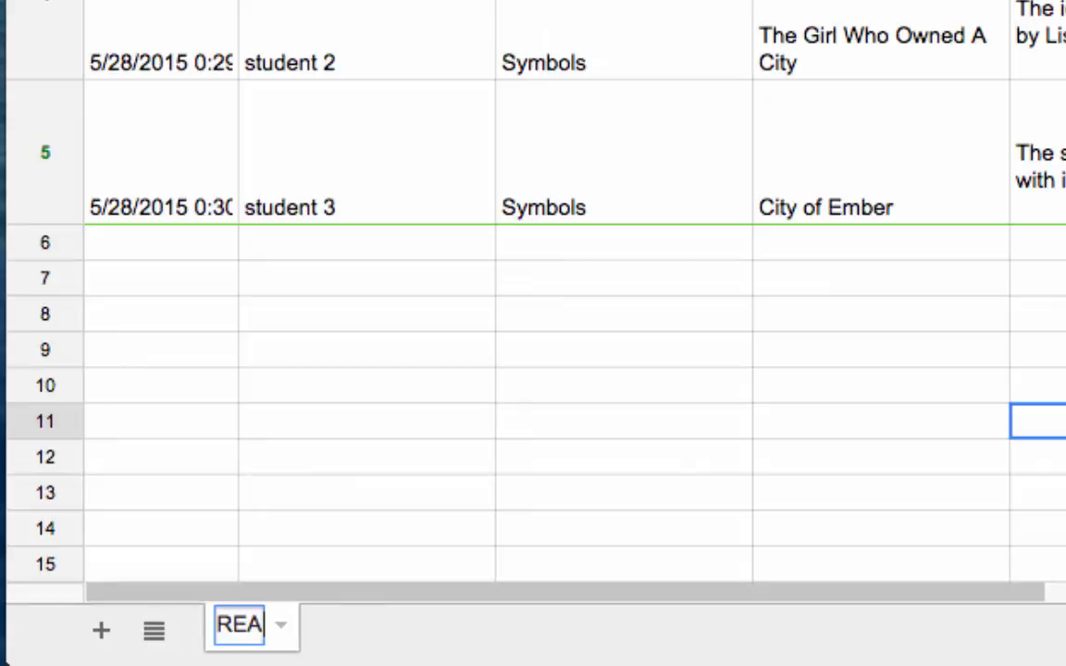
pyautogui.write('DING')
pyautogui.press('Return')
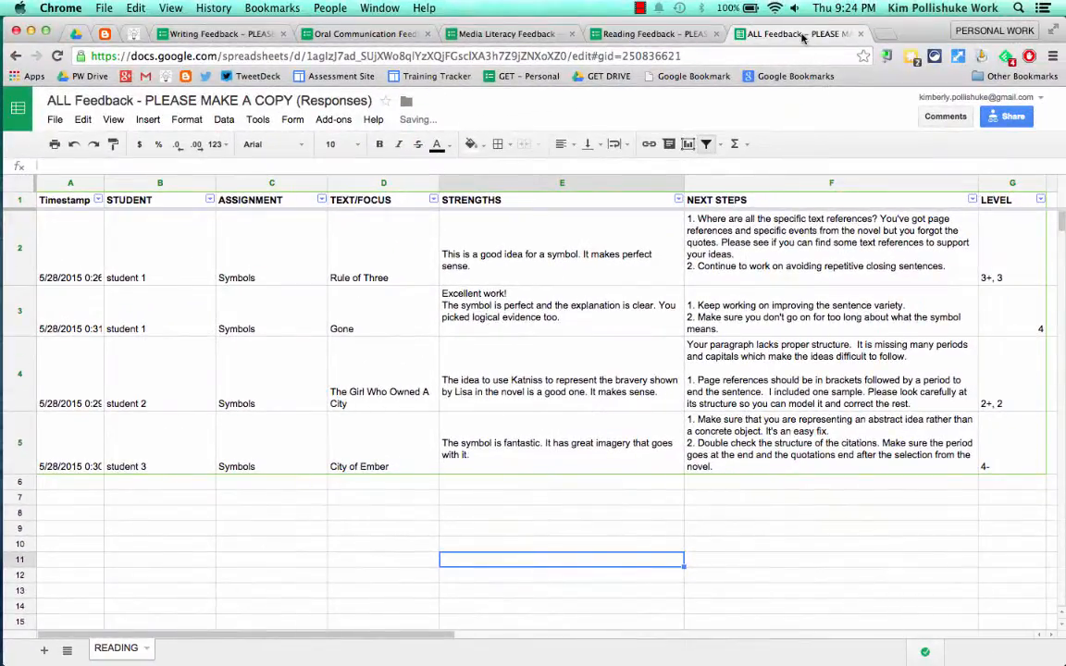
# Reload the Drive templates folder so ALL Feedback (Responses) is listed, then go to the Writing Feedback form.
pyautogui.click(78, 37)
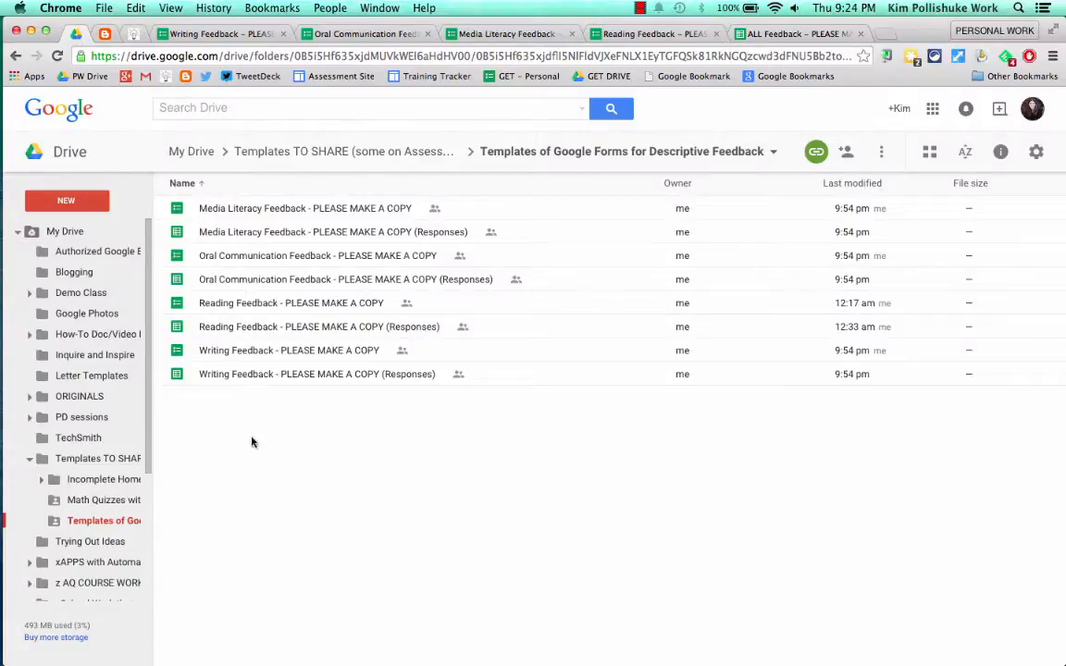
pyautogui.click(56, 55)
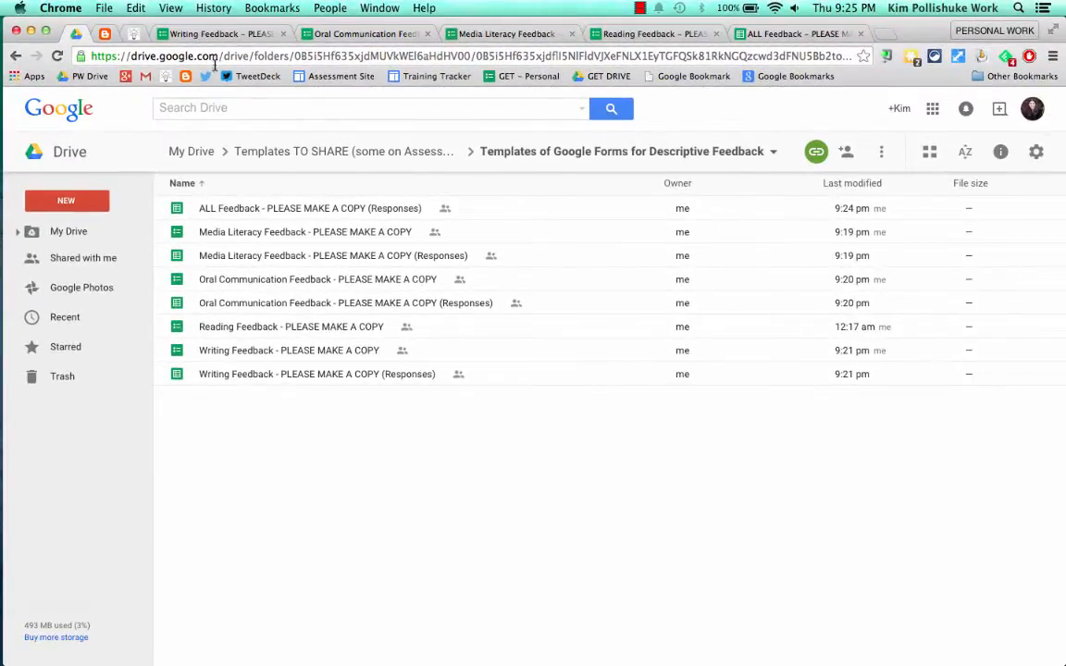
pyautogui.click(203, 35)
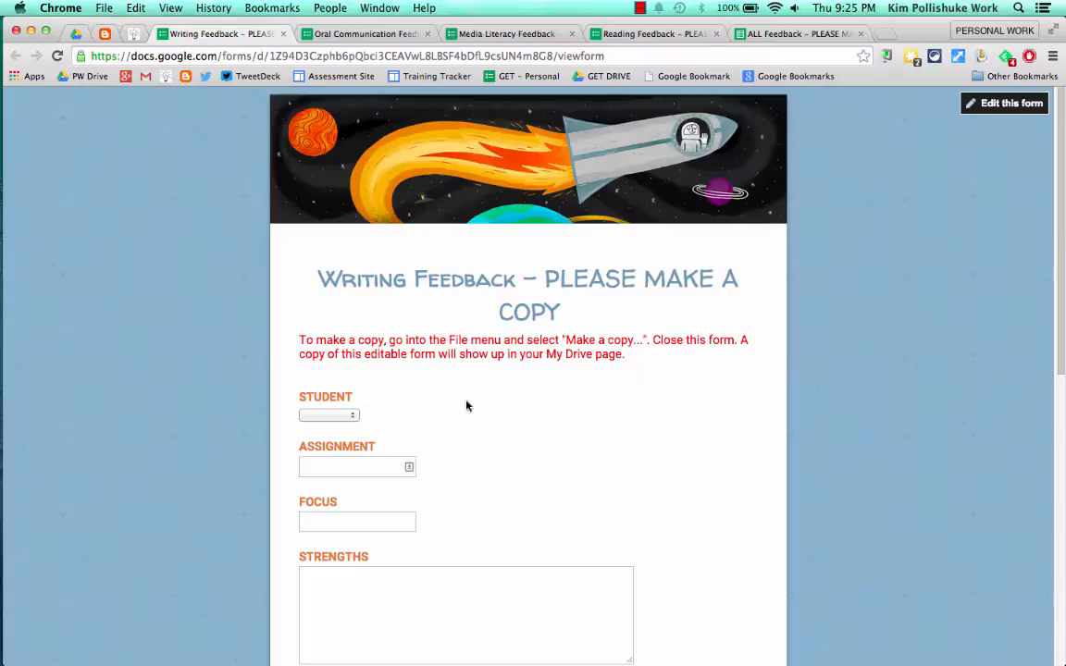
# Edit the Writing Feedback form and unlink it from its responses spreadsheet, confirming Unlink.
pyautogui.click(1004, 103)
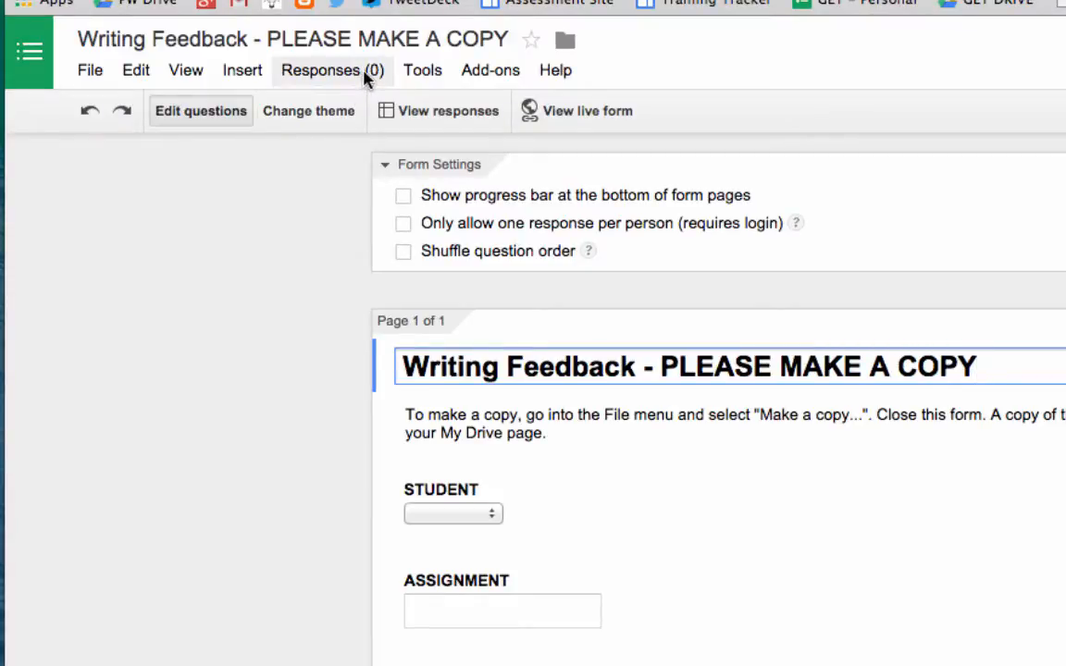
pyautogui.click(366, 79)
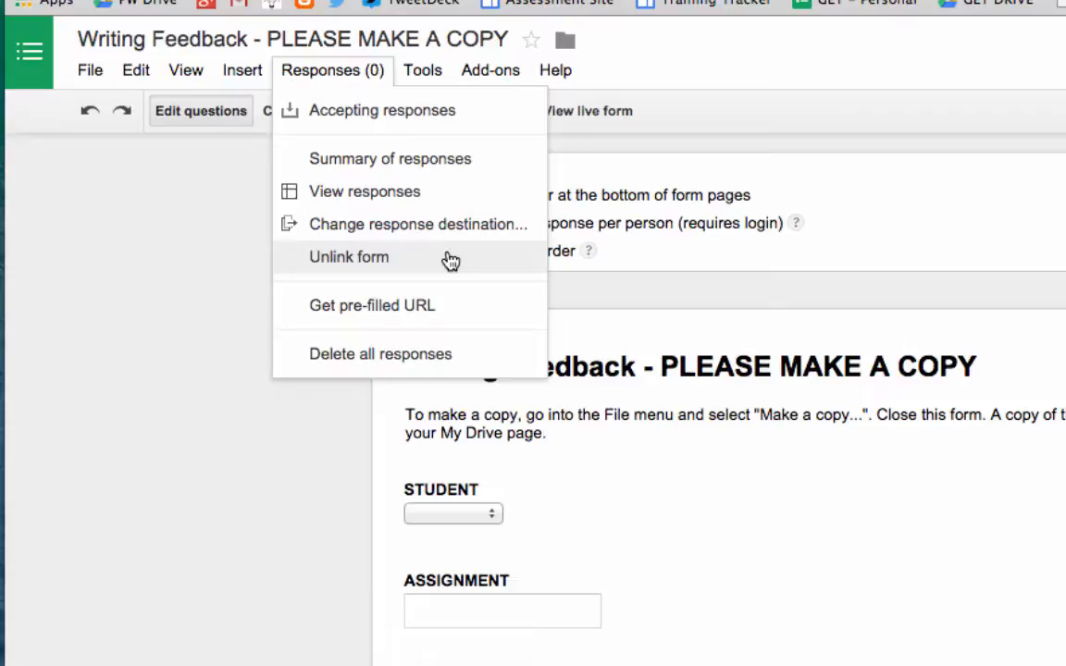
pyautogui.click(451, 261)
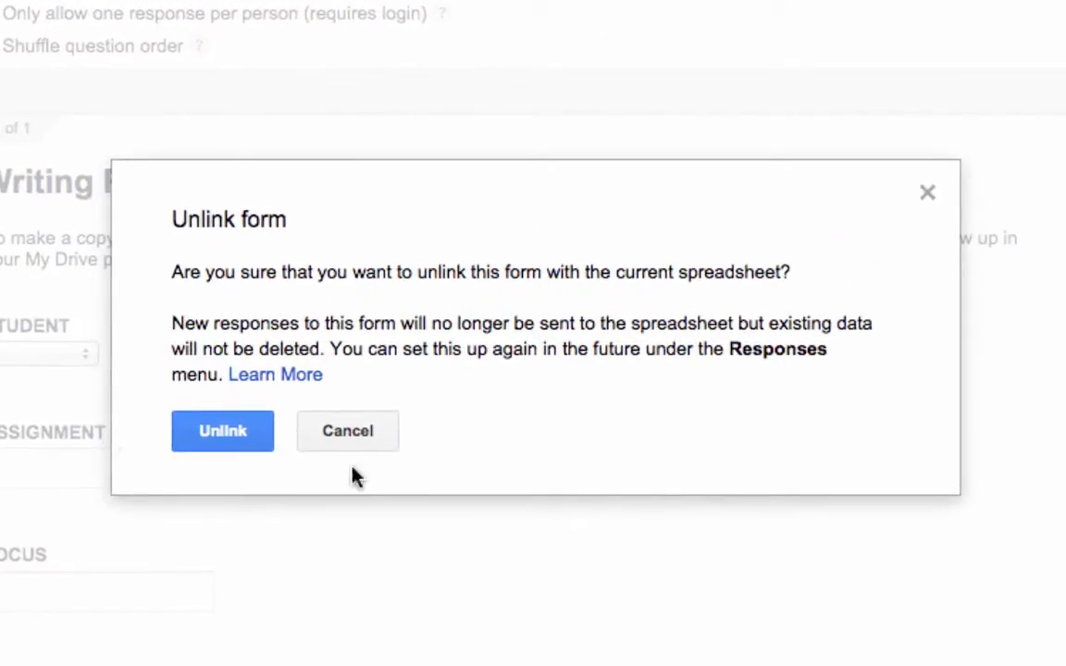
pyautogui.click(231, 437)
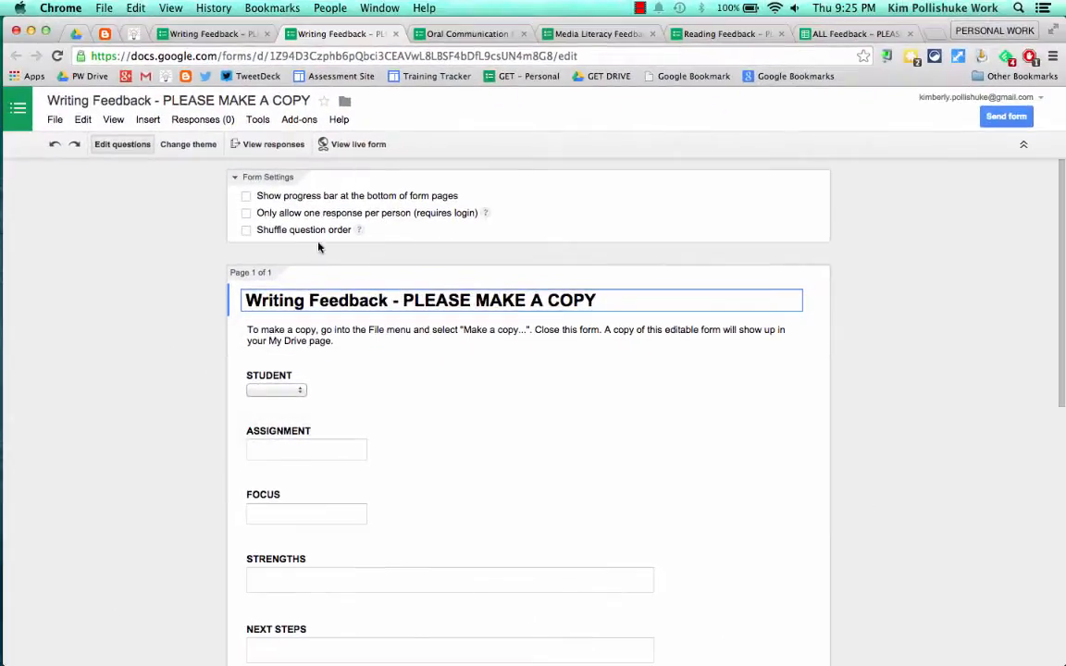
# Trash 'Writing Feedback - PLEASE MAKE A COPY (Responses)' from the templates folder and return to the Writing form.
pyautogui.click(77, 35)
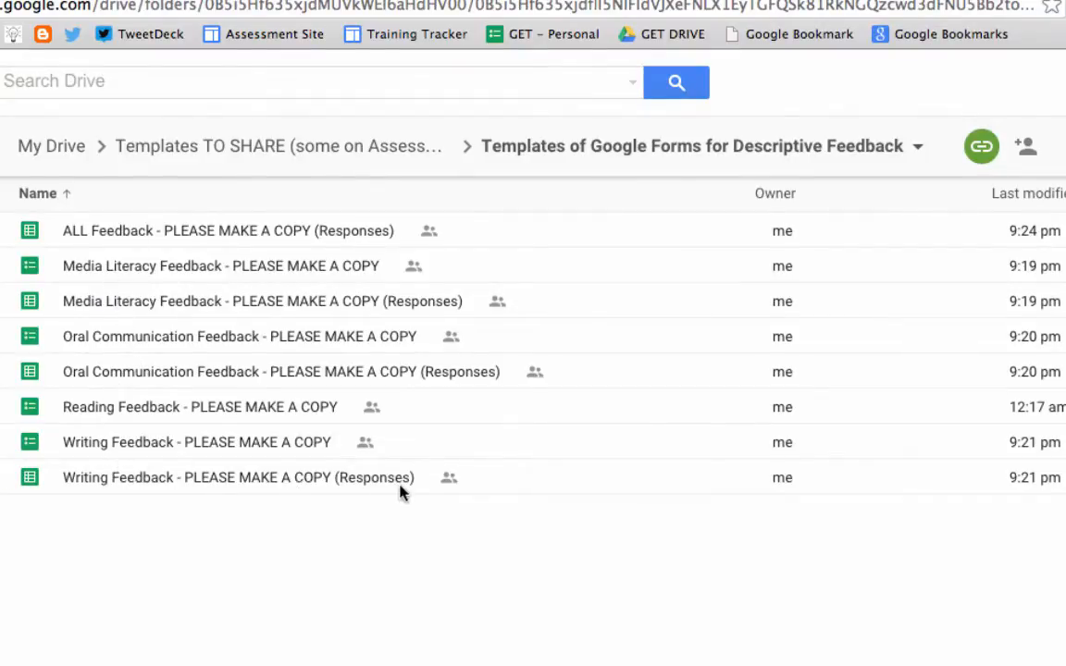
pyautogui.click(488, 481)
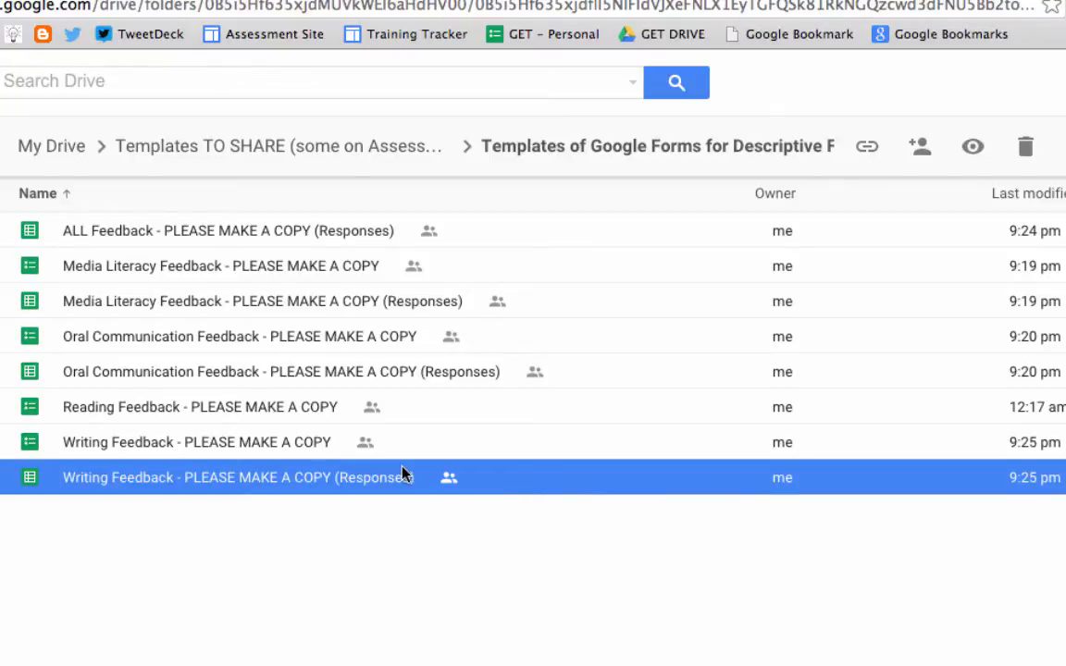
pyautogui.click(1031, 154)
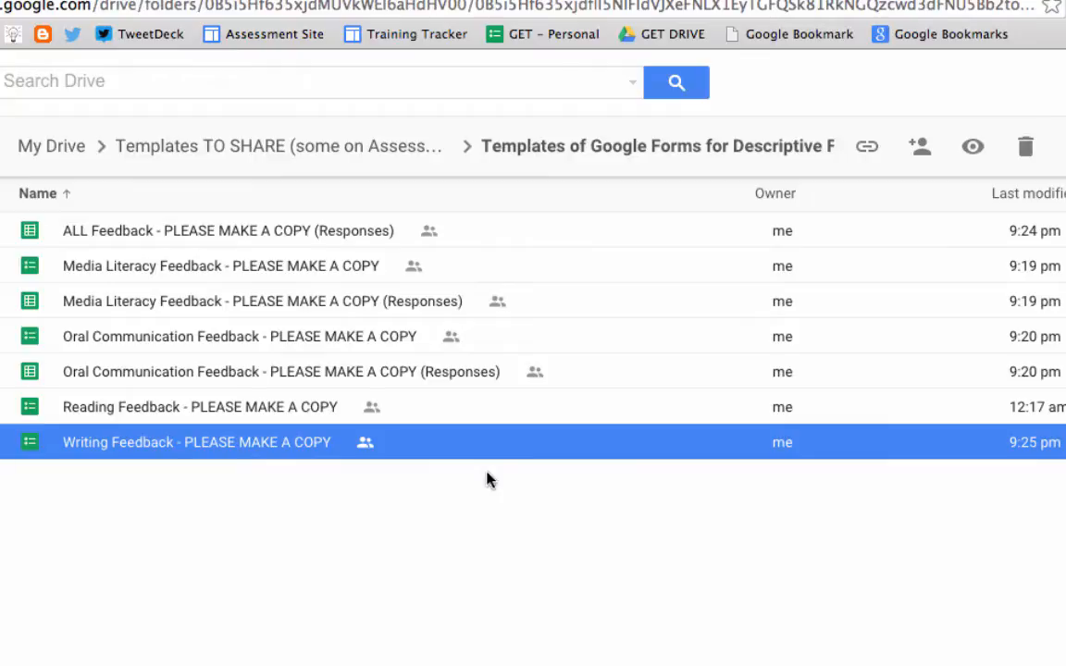
pyautogui.click(107, 1)
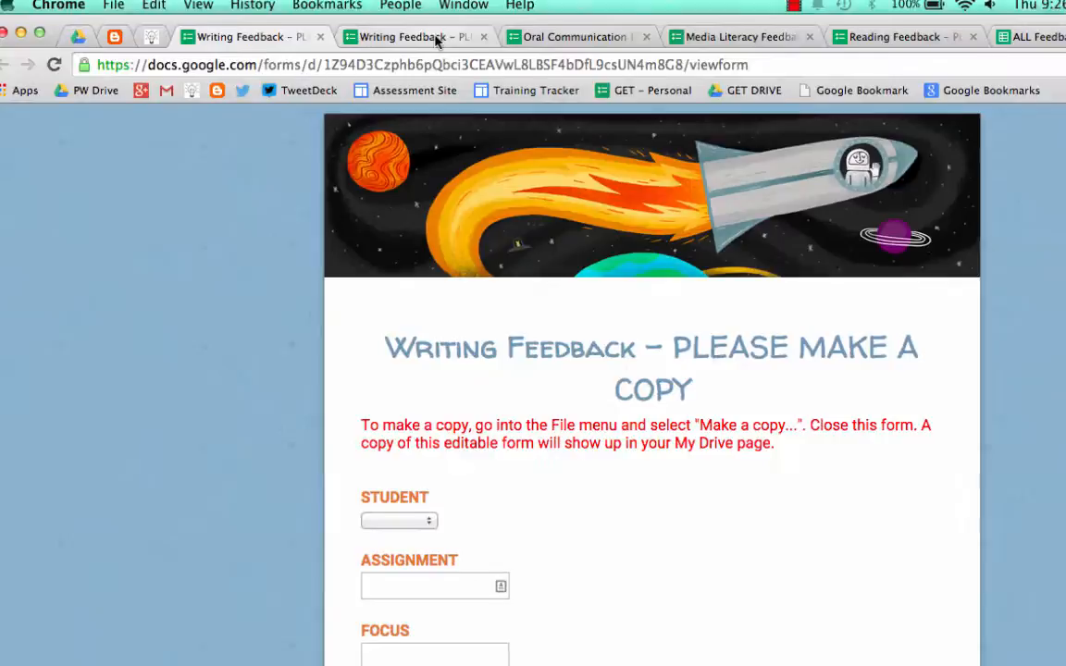
# Set the Writing form's response destination to a new sheet in the existing ALL Feedback (Responses) spreadsheet.
pyautogui.click(448, 44)
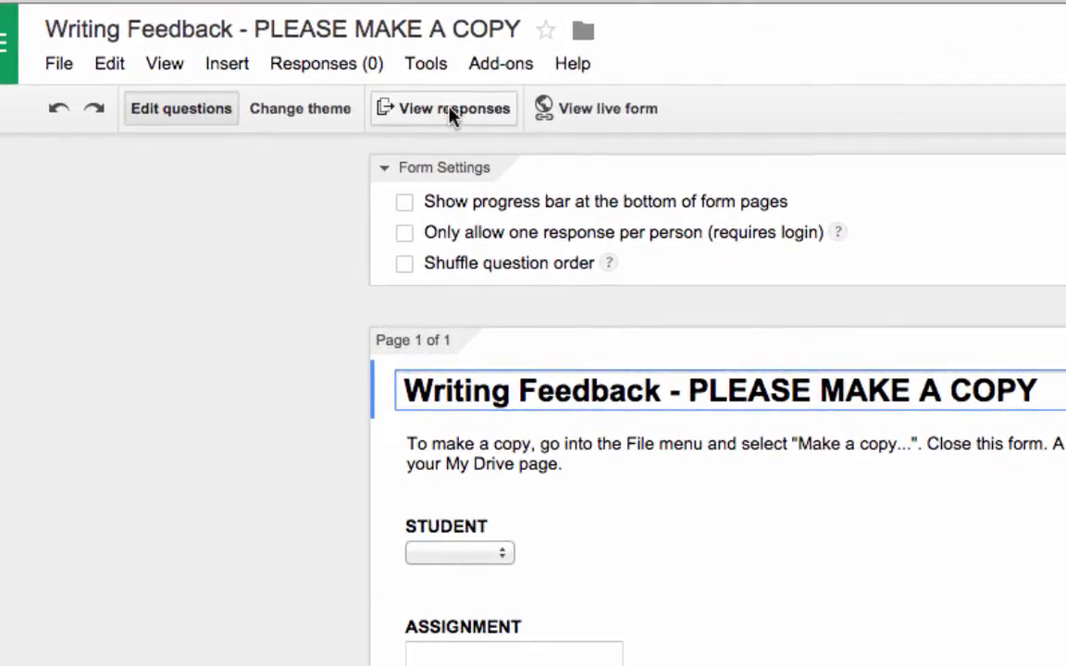
pyautogui.click(371, 70)
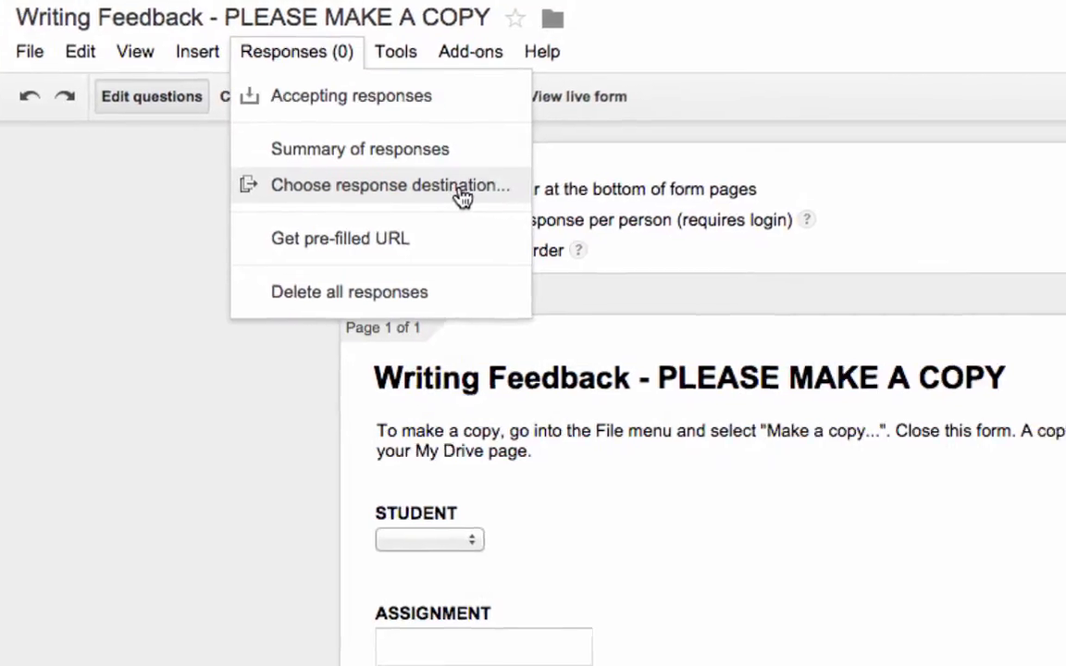
pyautogui.click(493, 209)
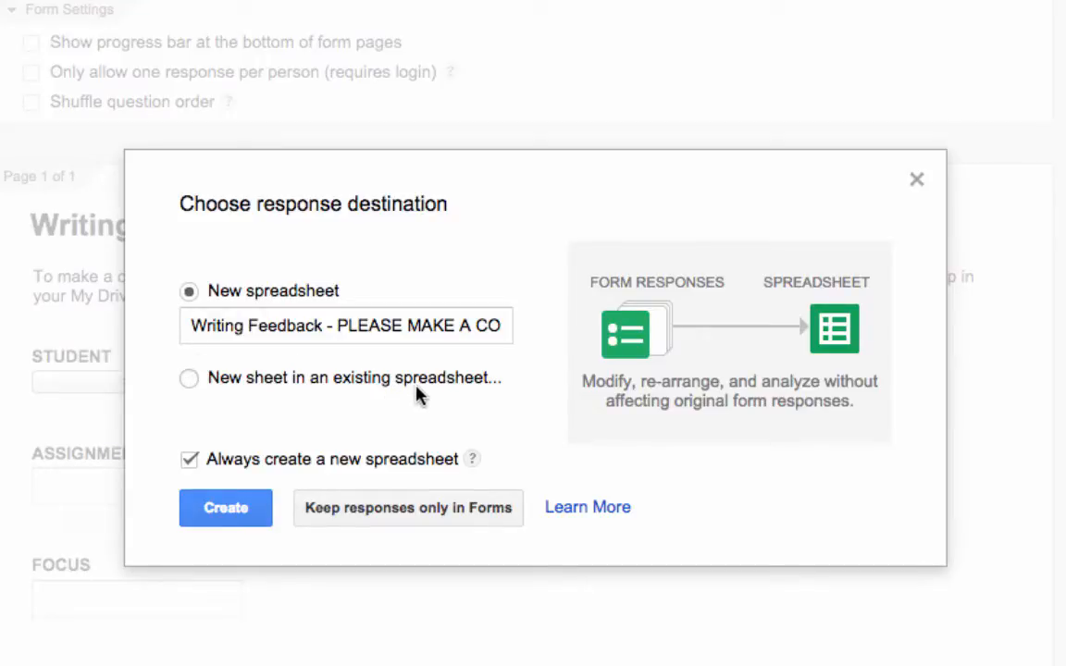
pyautogui.click(189, 379)
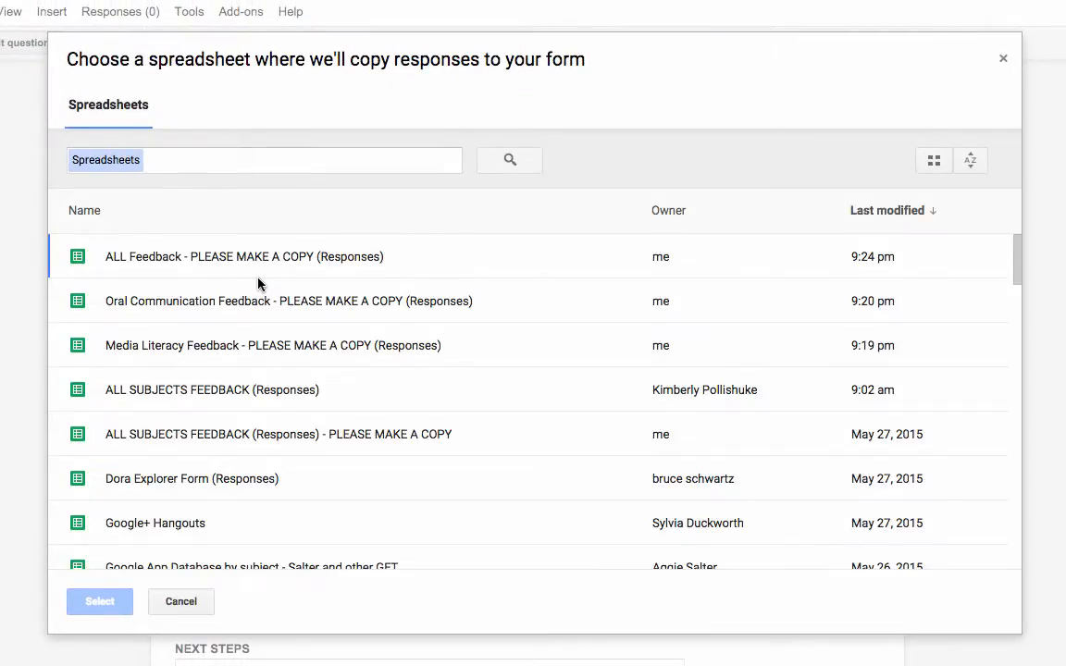
pyautogui.click(398, 263)
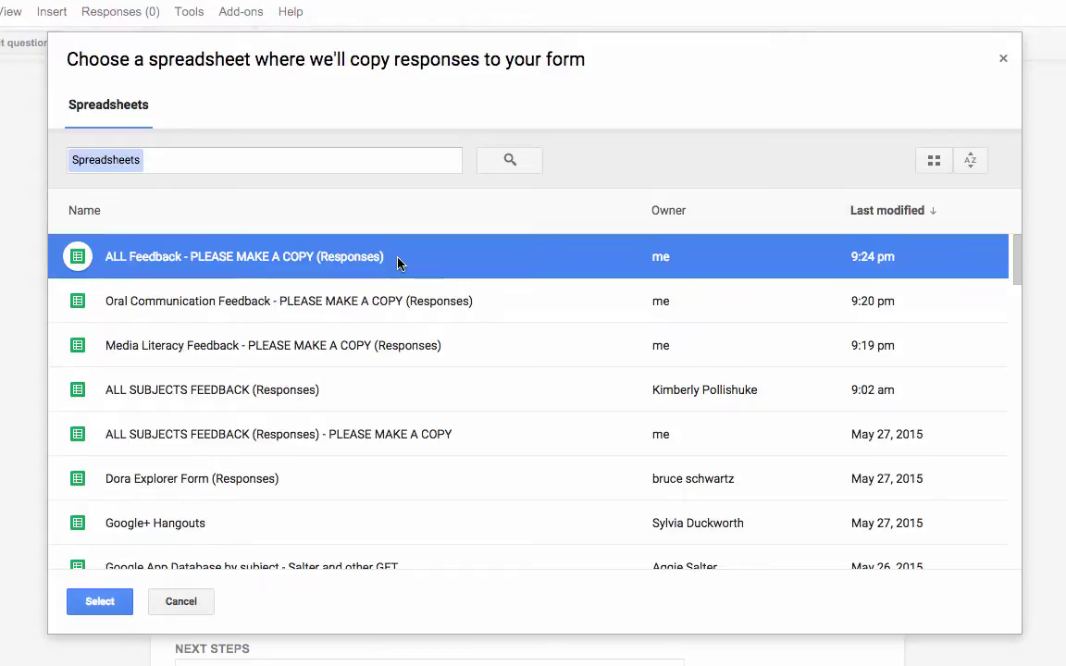
pyautogui.click(101, 607)
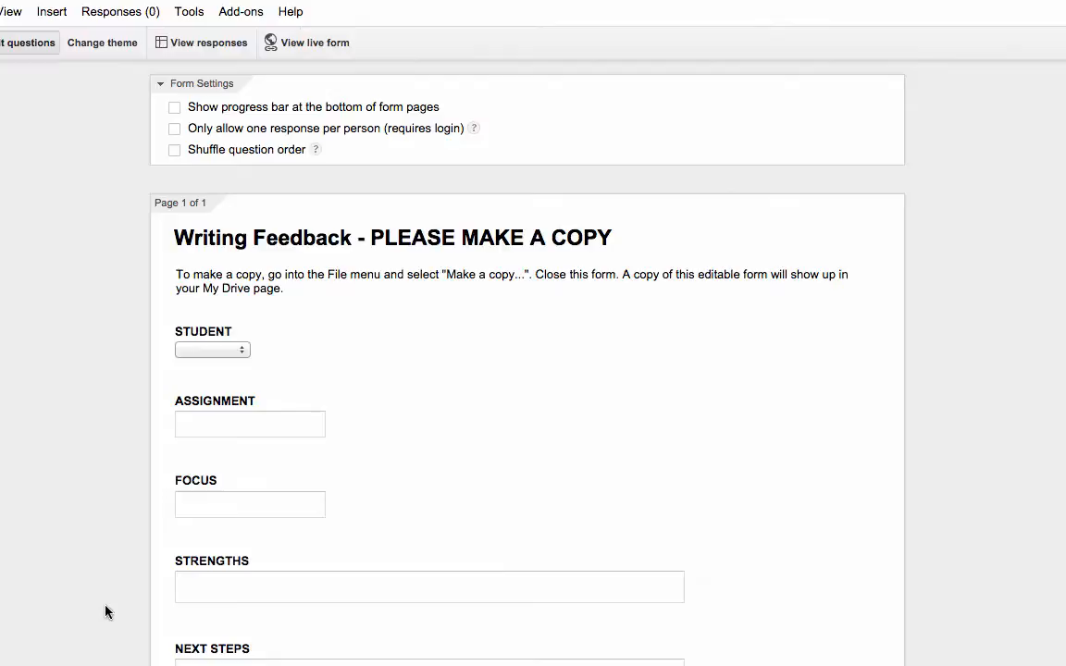
# View the linked responses and rename the new Form Responses 2 sheet, next to READING, to WRITING.
pyautogui.click(211, 44)
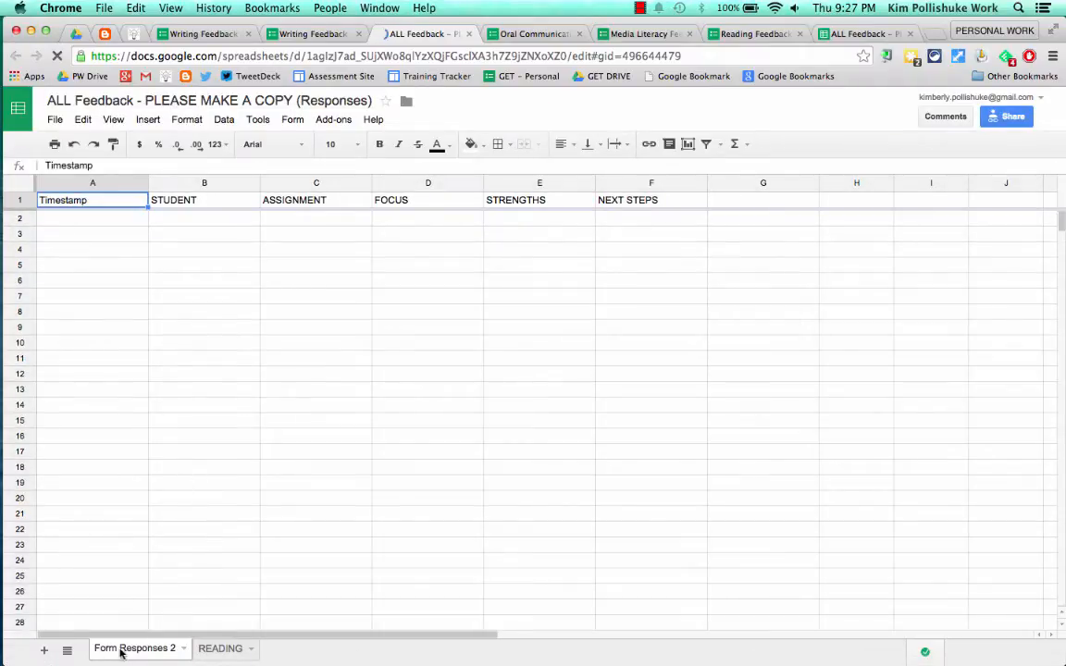
pyautogui.click(220, 649)
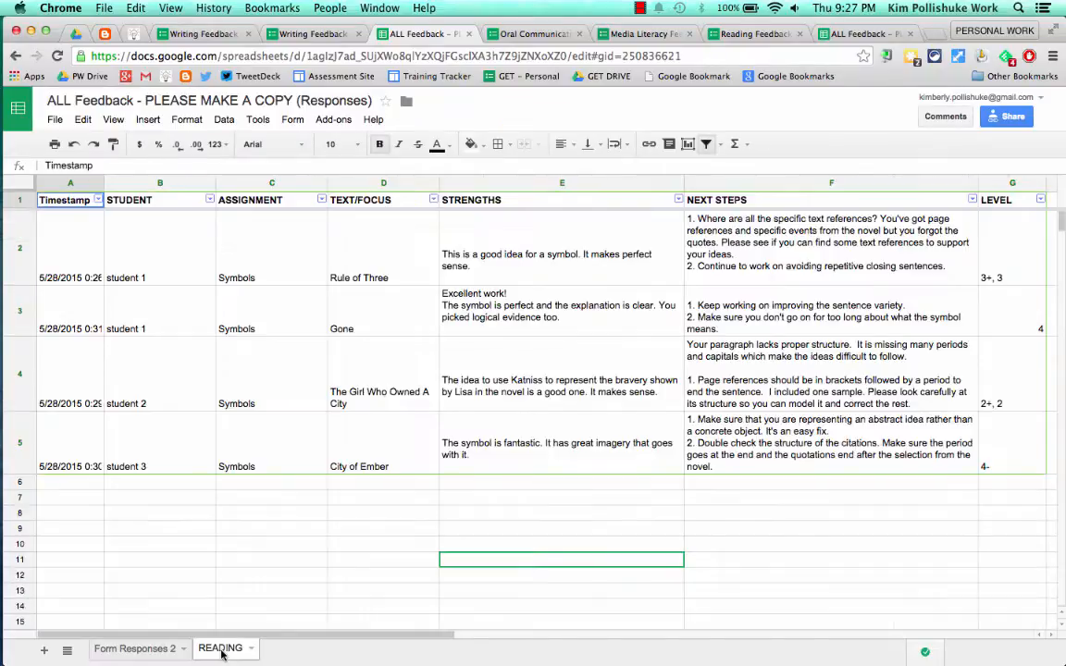
pyautogui.click(131, 649)
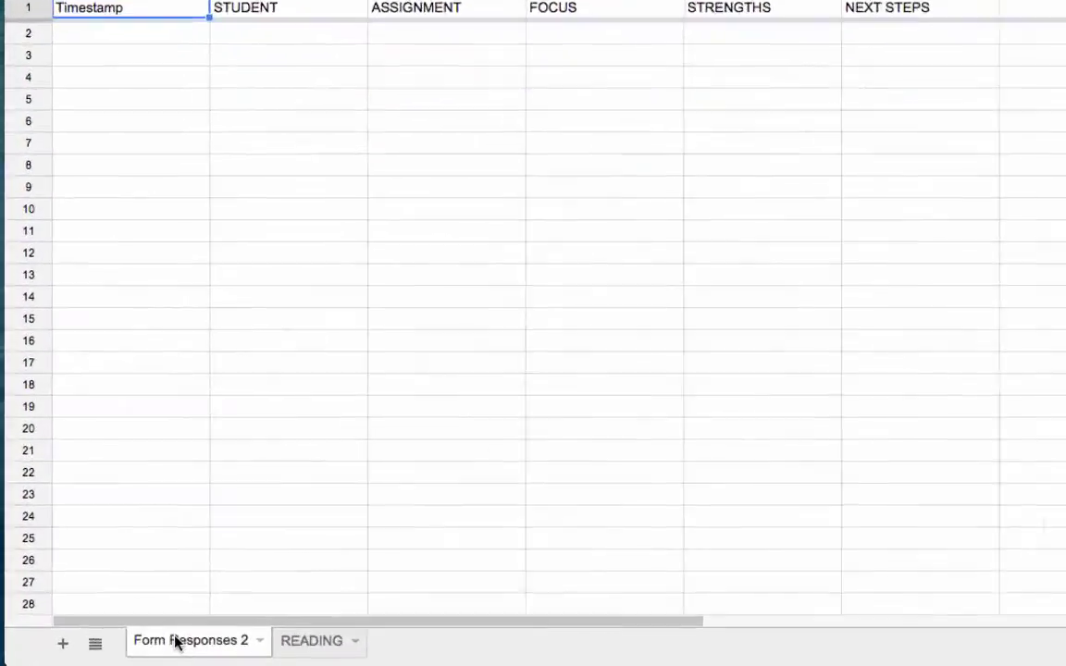
pyautogui.rightClick(123, 648)
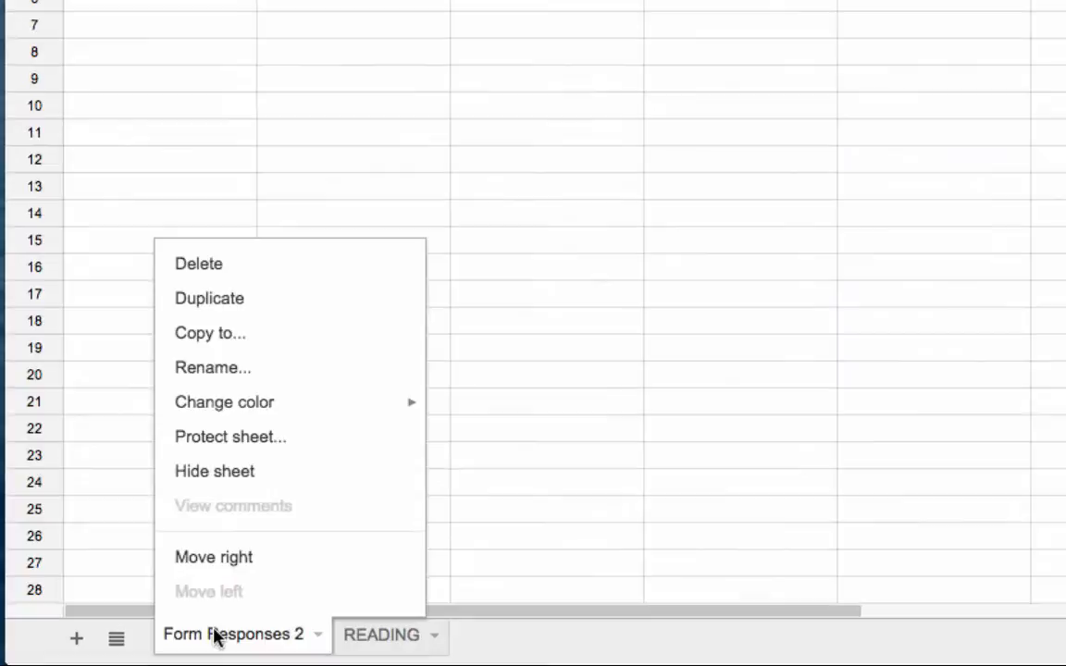
pyautogui.click(310, 373)
pyautogui.write('W')
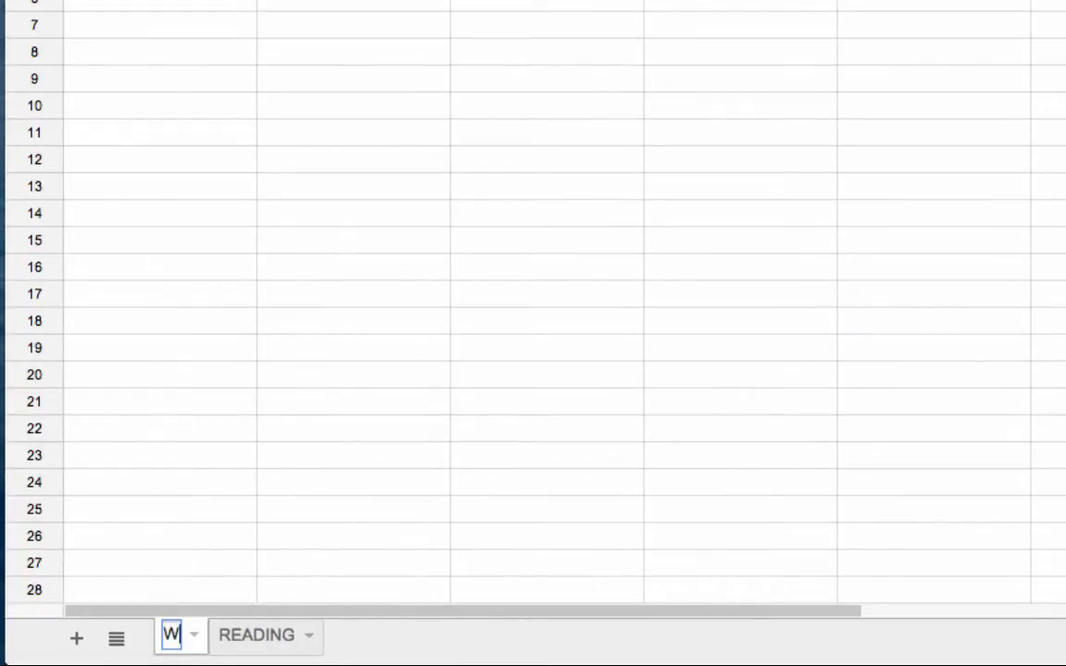
pyautogui.write('RITING')
pyautogui.click(543, 435)
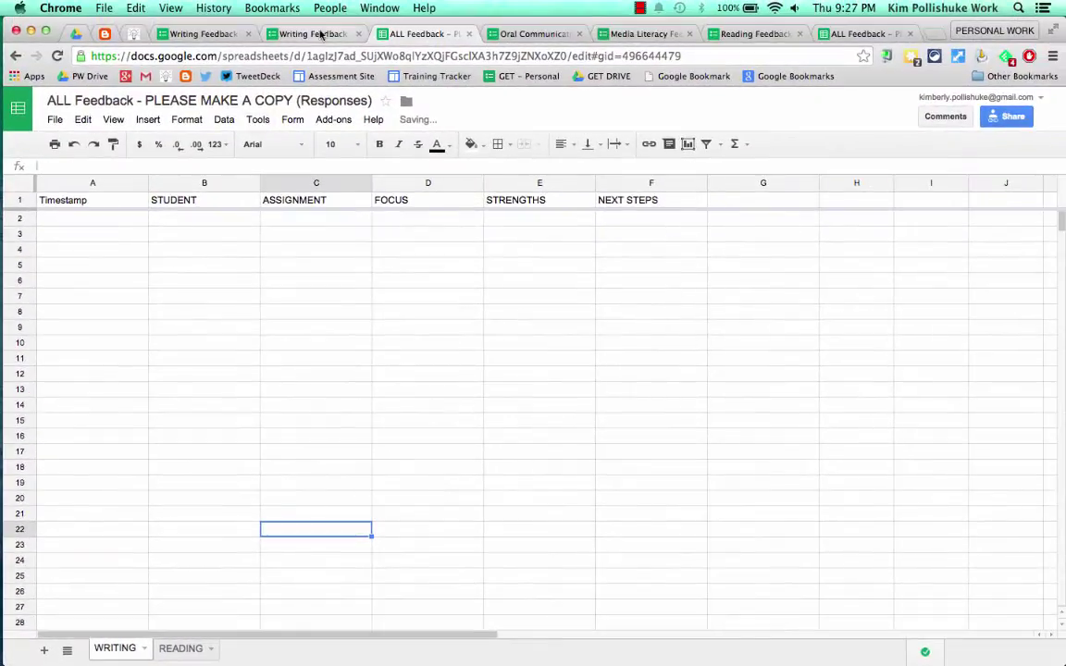
# Close one leftover Writing Feedback form tab and switch to the other.
pyautogui.click(272, 33)
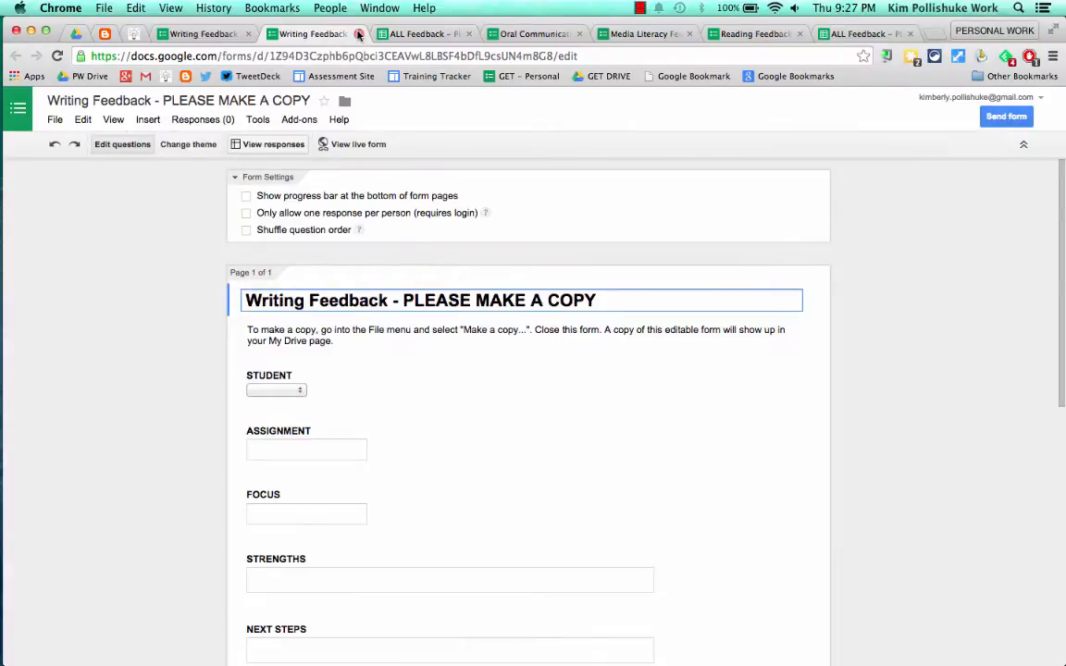
pyautogui.press('super+w')
pyautogui.click(232, 33)
# Close the last Writing tab, edit the Oral Communication form and unlink it from its spreadsheet, confirming Unlink.
pyautogui.press('super+w')
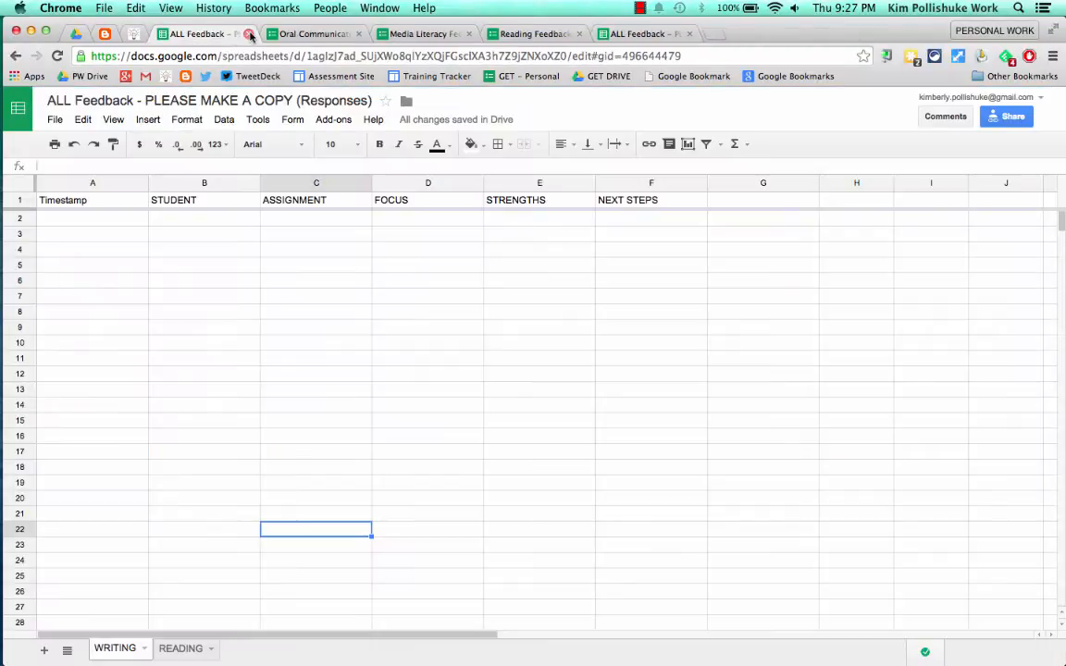
pyautogui.click(306, 36)
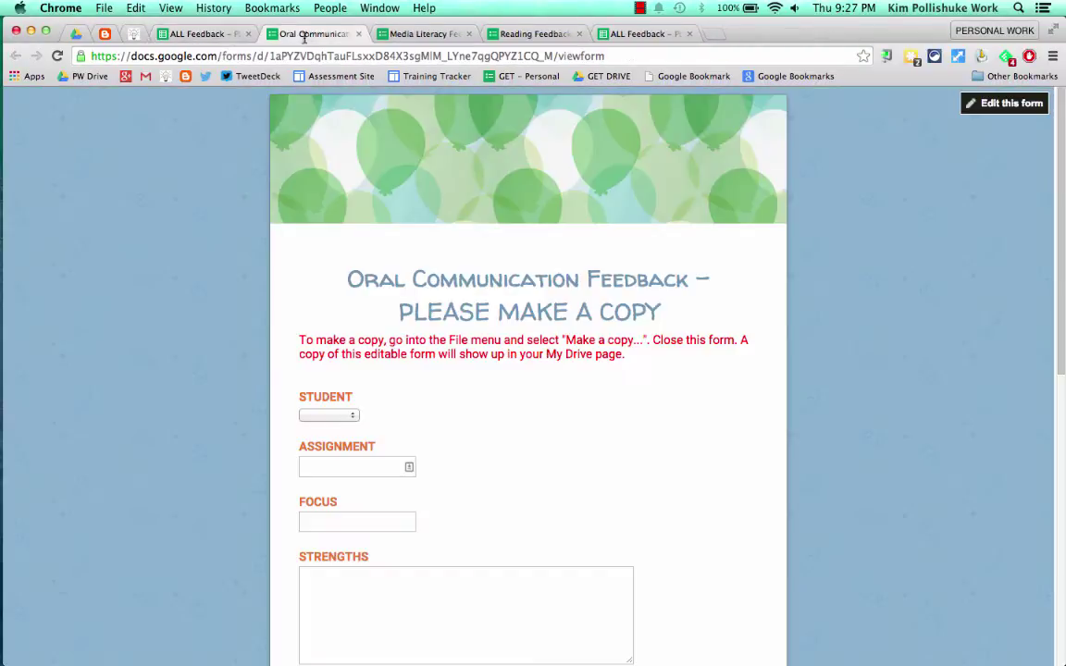
pyautogui.click(1004, 104)
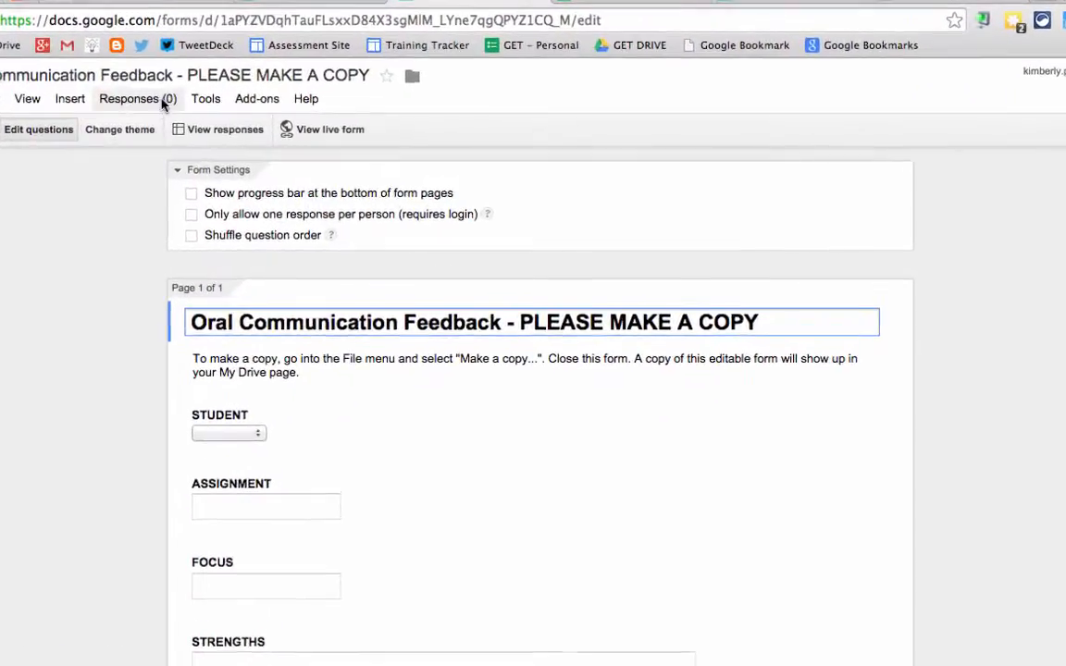
pyautogui.click(162, 100)
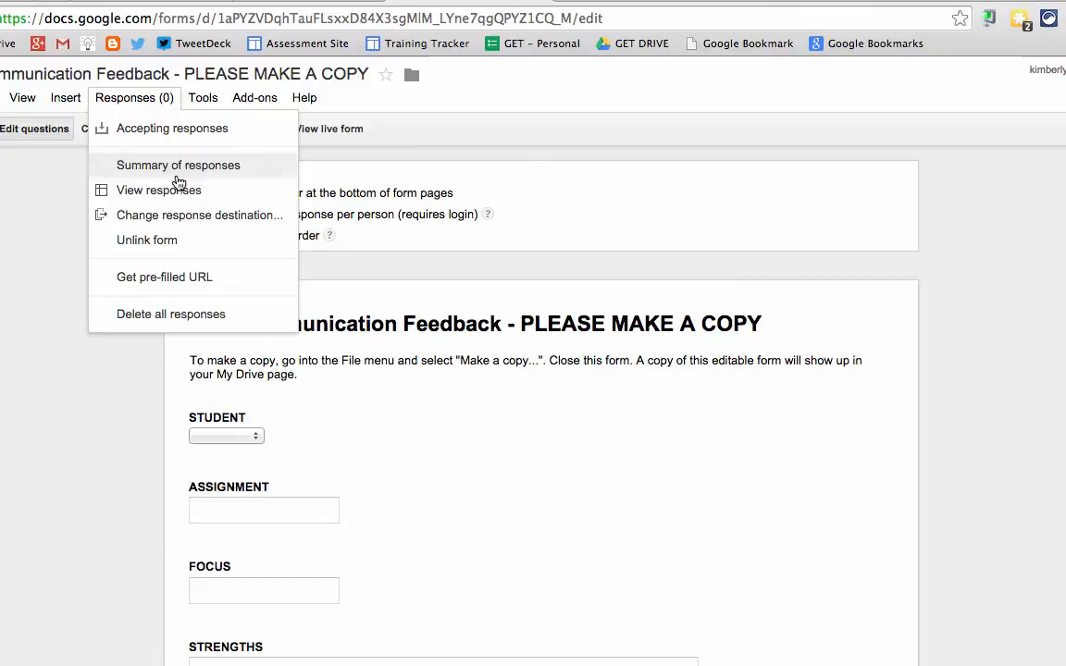
pyautogui.click(211, 243)
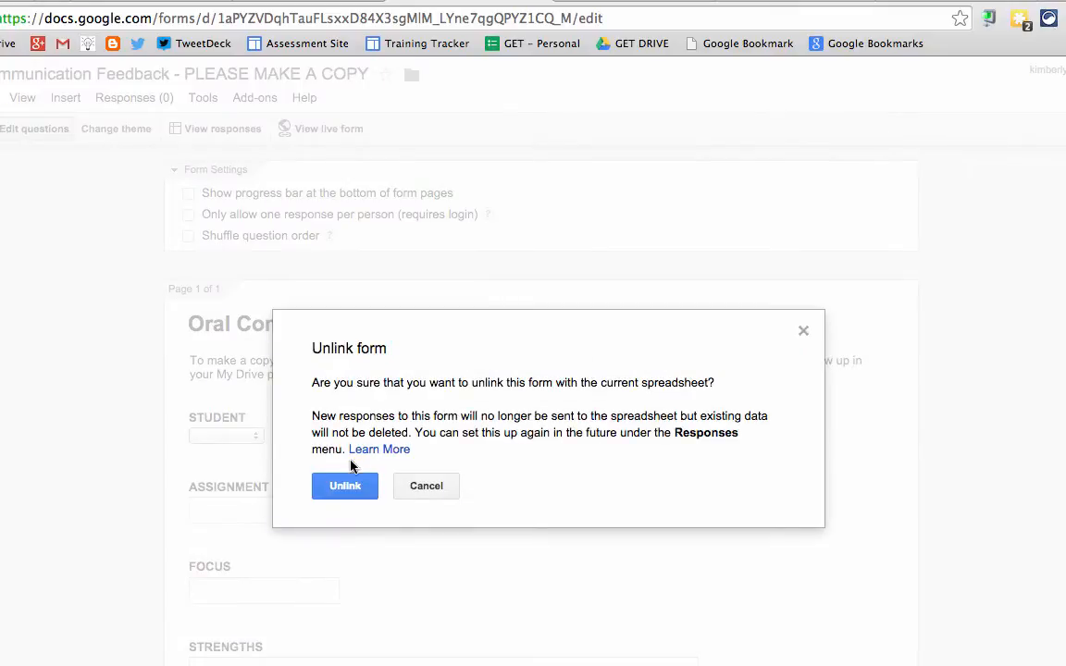
pyautogui.click(347, 488)
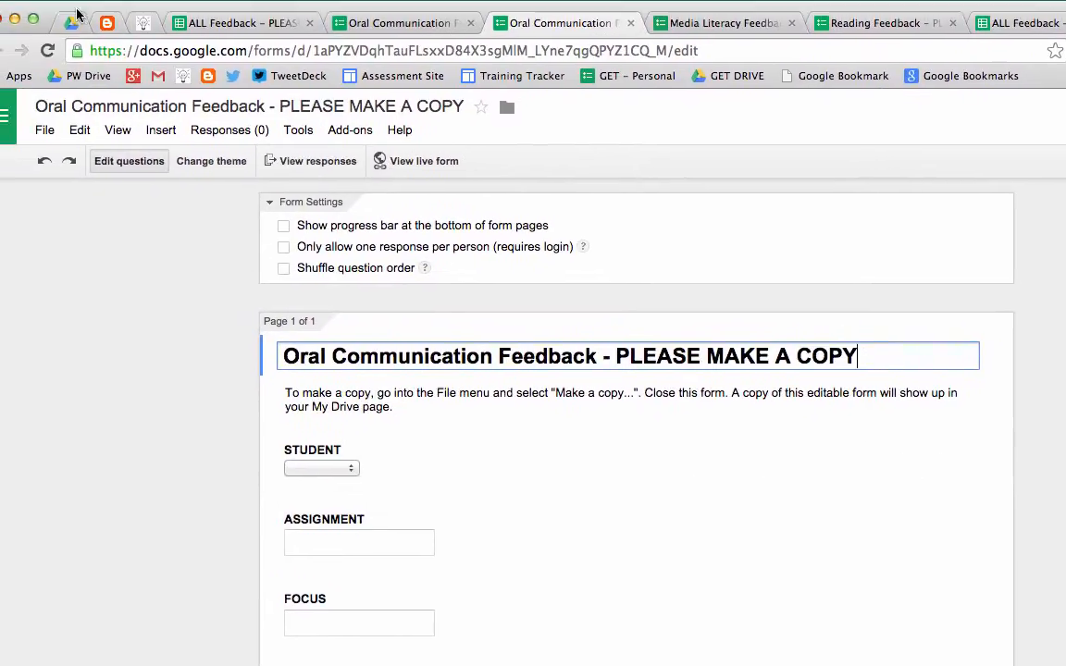
# Trash 'Oral Communication Feedback - PLEASE MAKE A COPY (Responses)' in Drive and return to that form's editor.
pyautogui.click(24, 7)
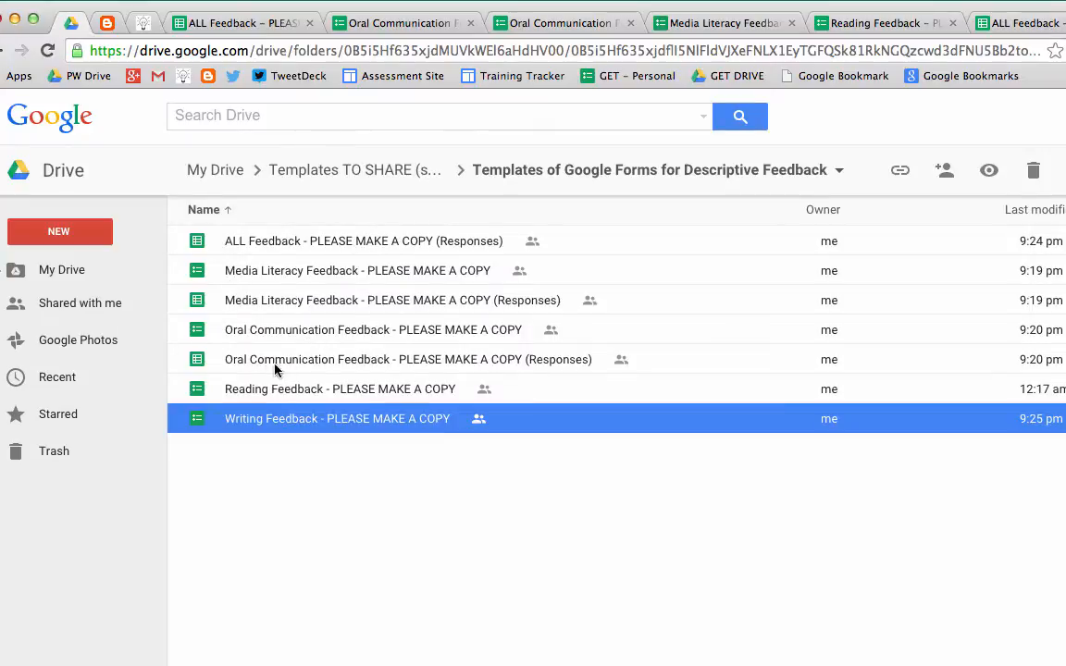
pyautogui.click(634, 363)
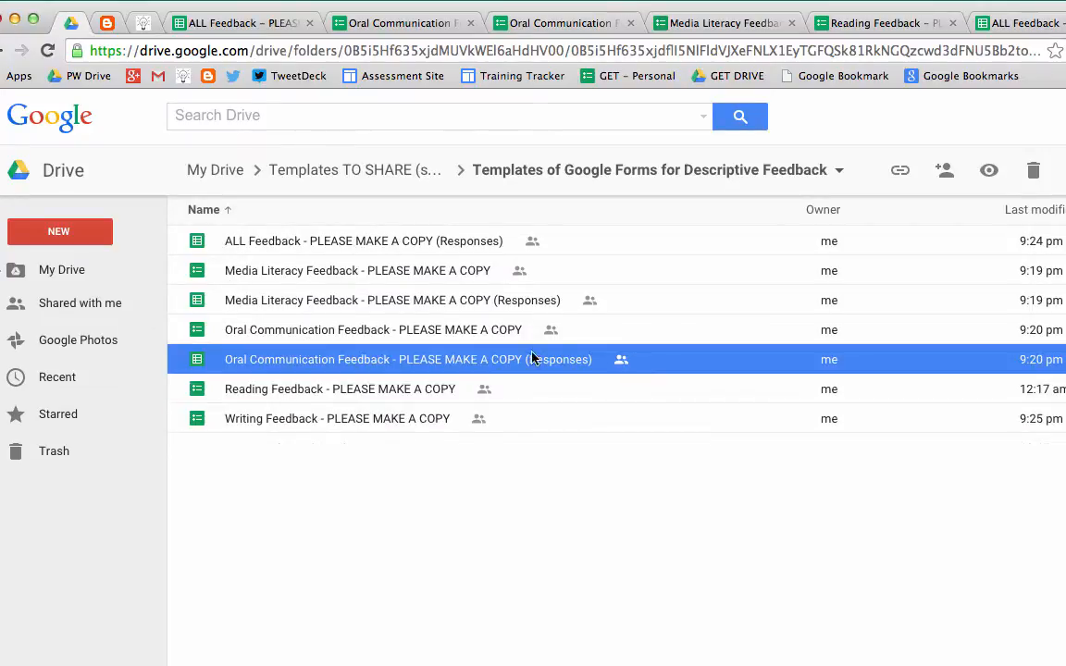
pyautogui.click(1036, 172)
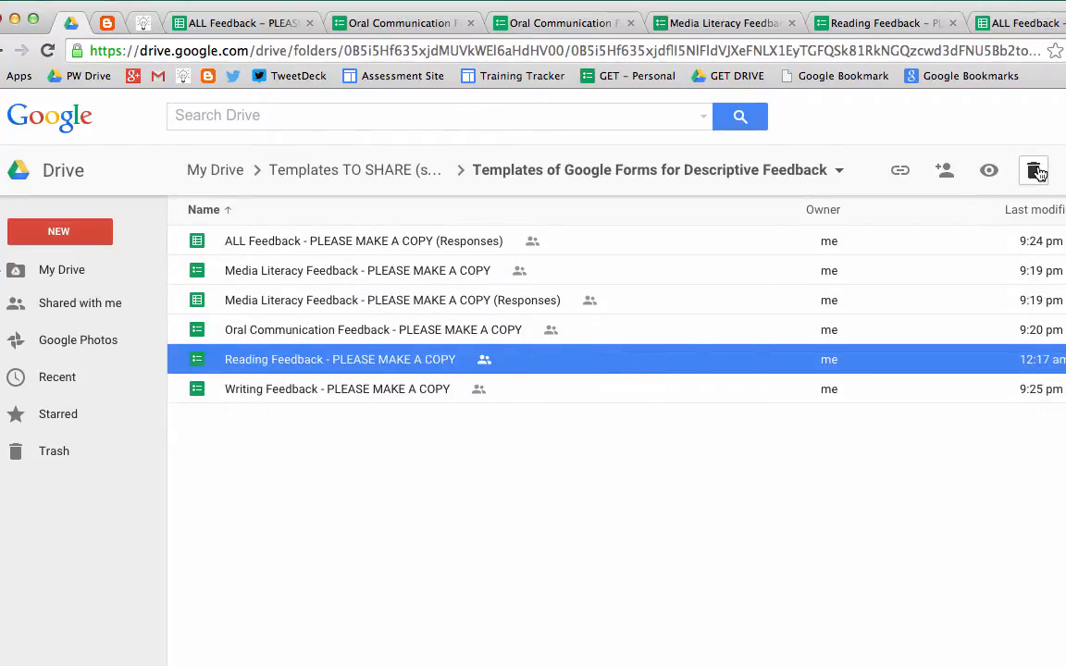
pyautogui.click(411, 24)
pyautogui.click(548, 28)
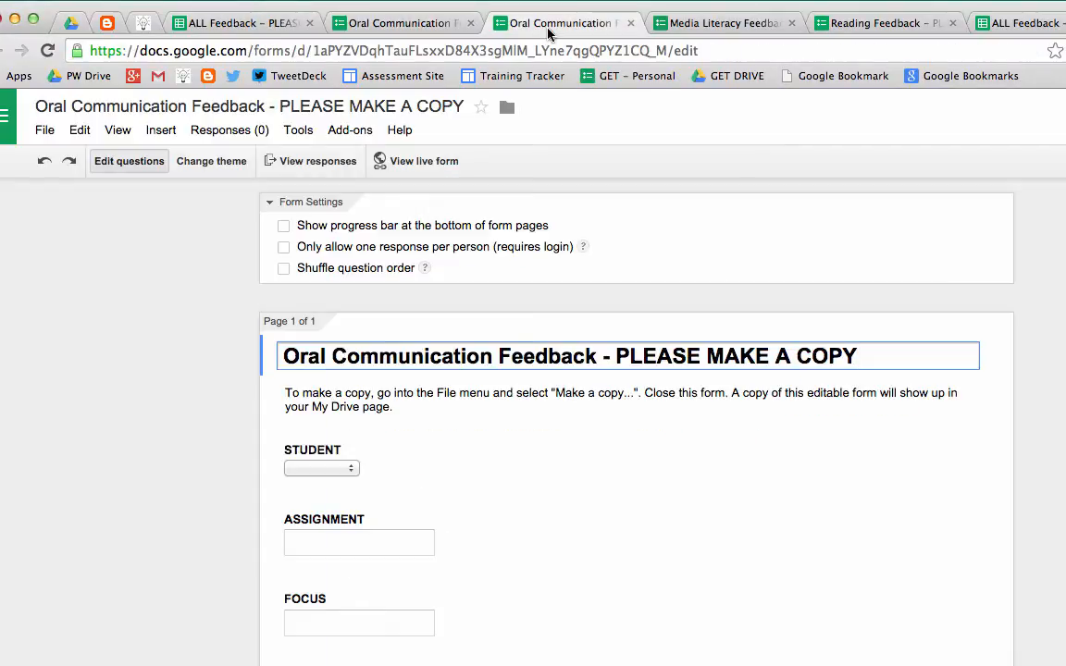
# Choose ALL Feedback (Responses) as the destination, adding a new Form Responses 3 sheet.
pyautogui.click(310, 163)
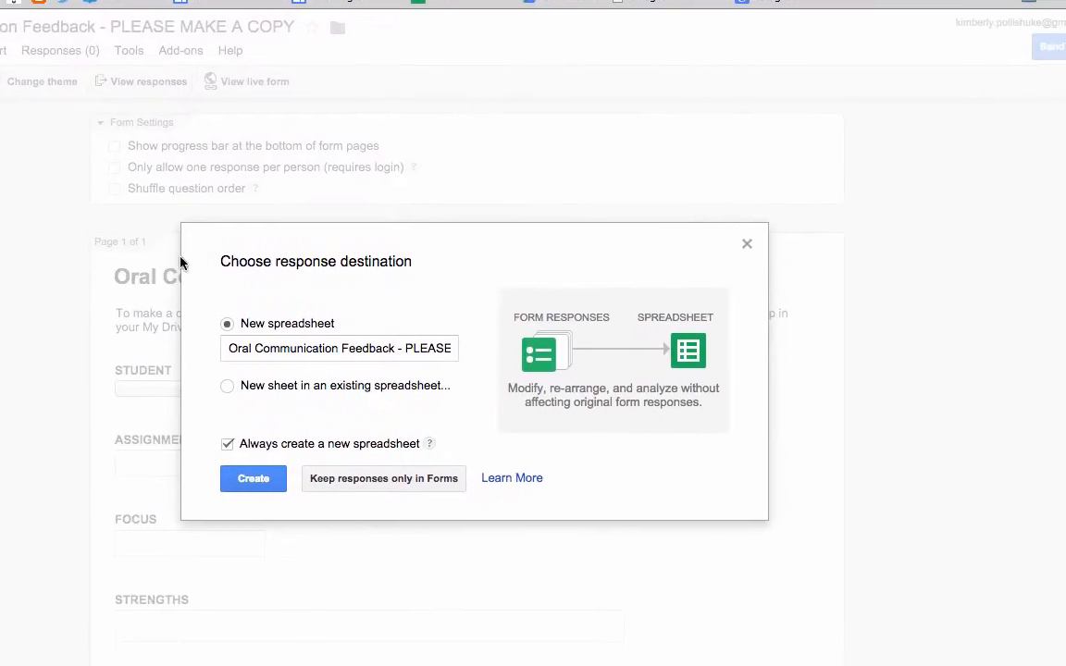
pyautogui.click(228, 387)
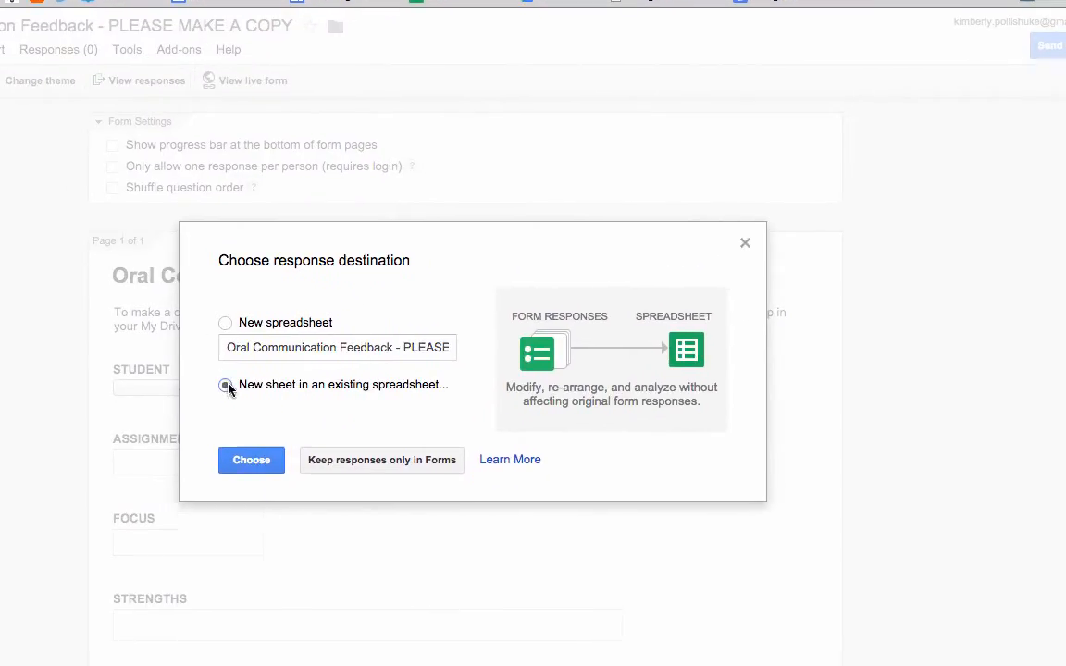
pyautogui.click(250, 461)
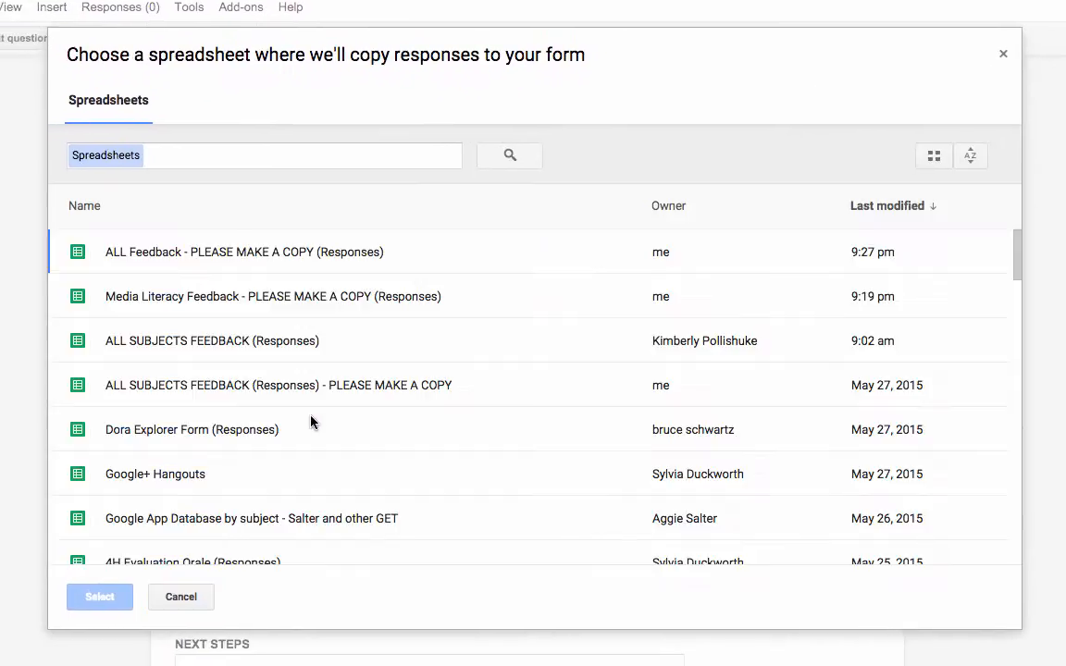
pyautogui.click(244, 264)
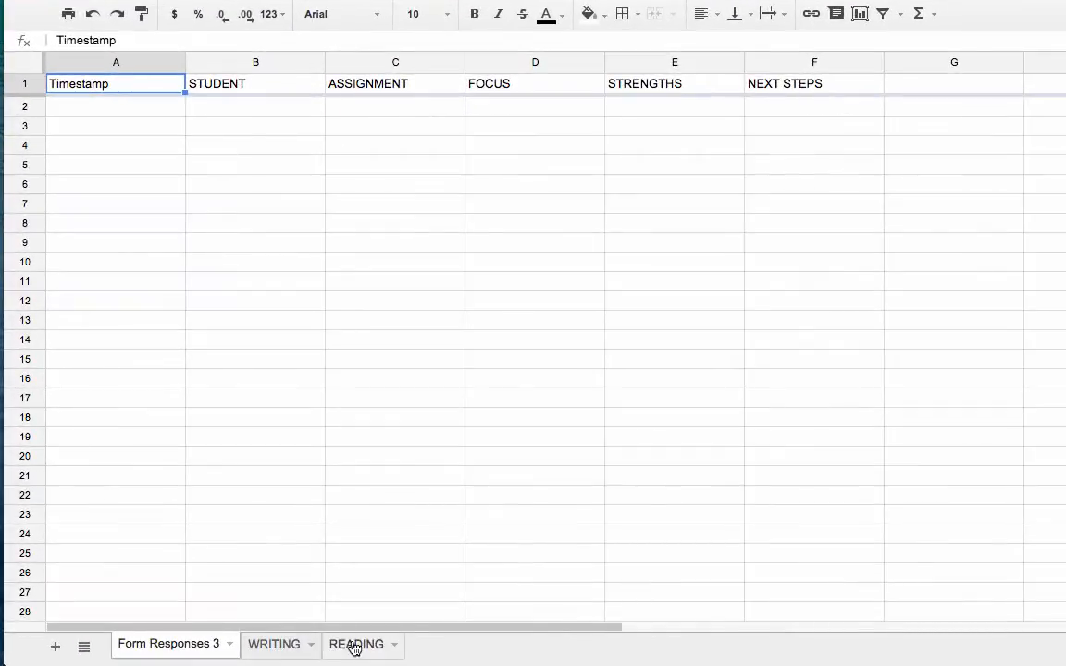
# Rename Form Responses 3 to ORAL COMMUNICATION and switch to the live form.
pyautogui.rightClick(164, 646)
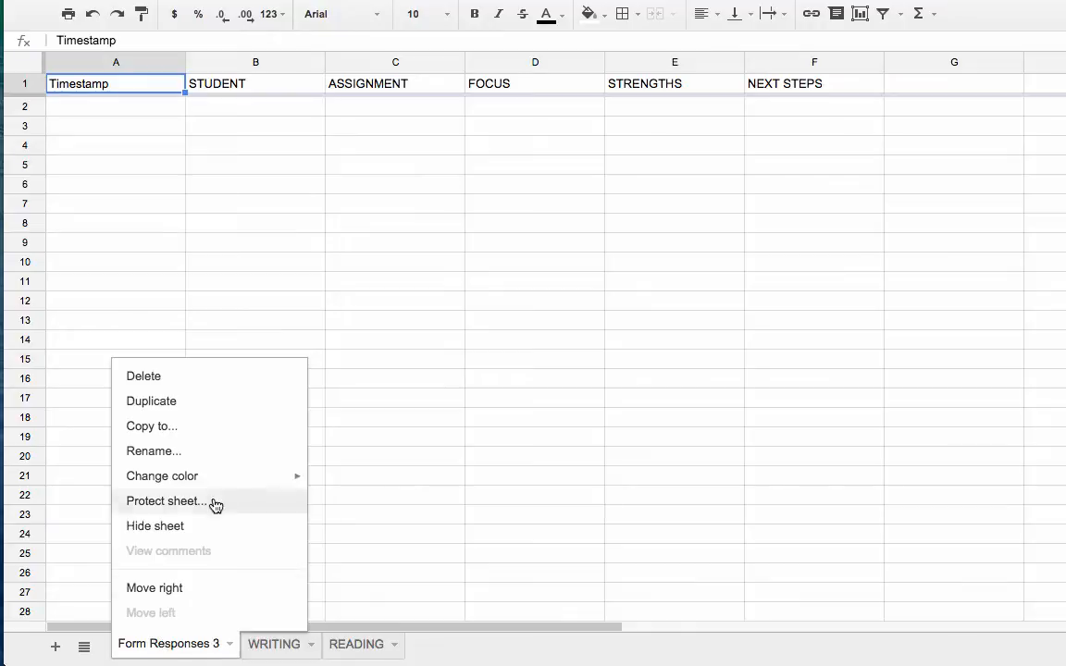
pyautogui.click(240, 461)
pyautogui.write('ORAL COMMUNICATION')
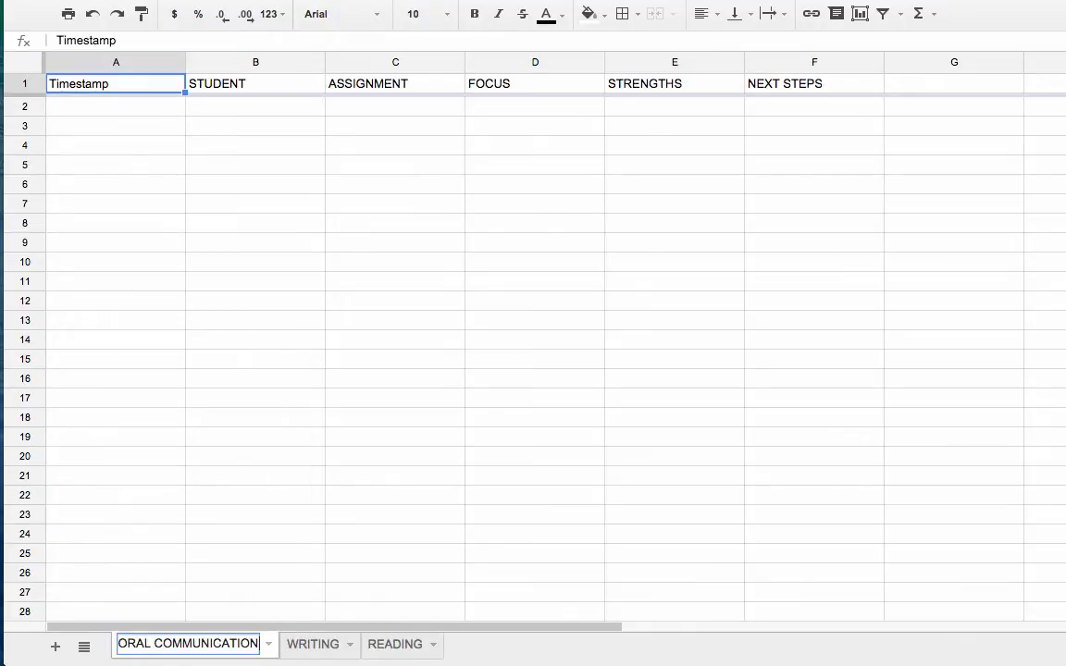
pyautogui.click(281, 561)
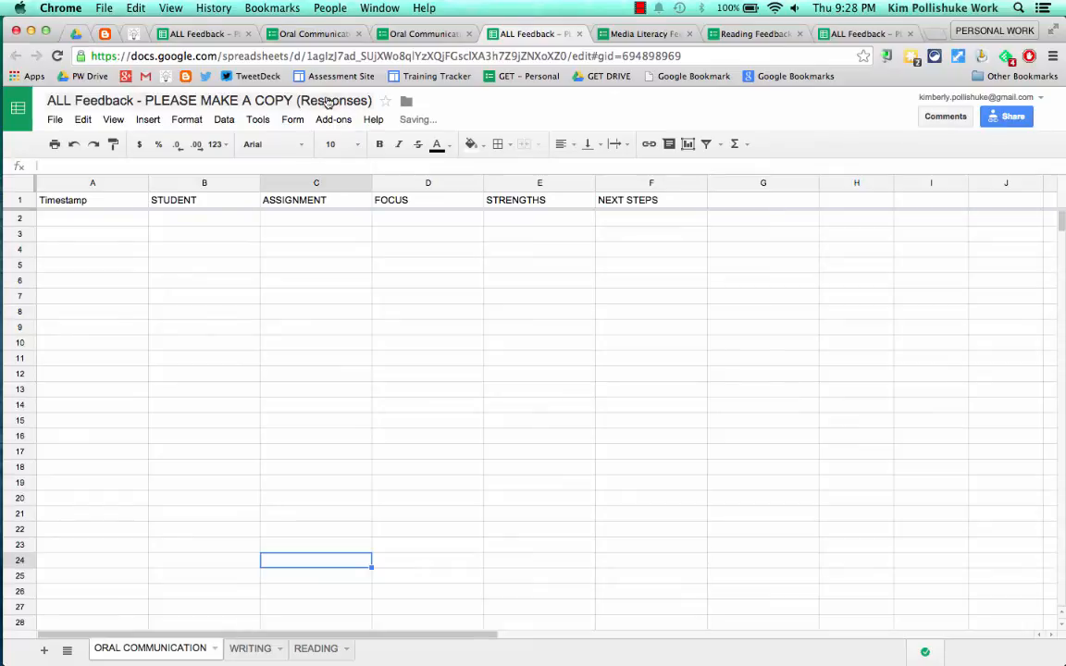
pyautogui.hotkey('ctrl', 'shift', 'Tab')
pyautogui.hotkey('ctrl', 'shift', 'Tab')
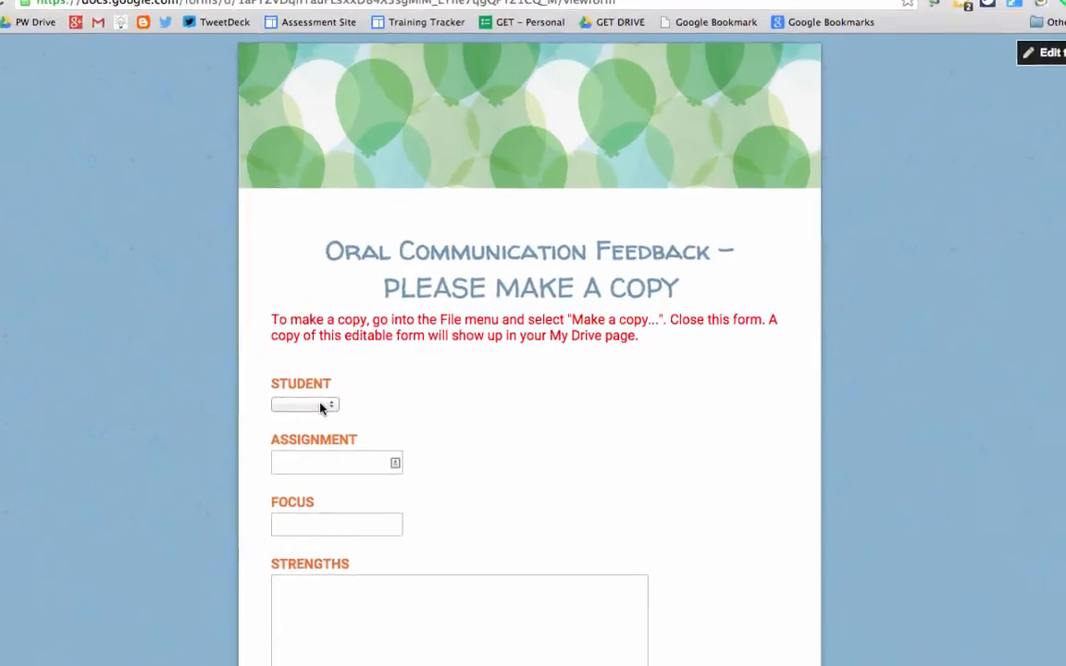
# Fill a test response for student 2 with Assignment, Focus, Strengths and Next Steps answers.
pyautogui.click(344, 415)
pyautogui.click(216, 398)
pyautogui.click(186, 445)
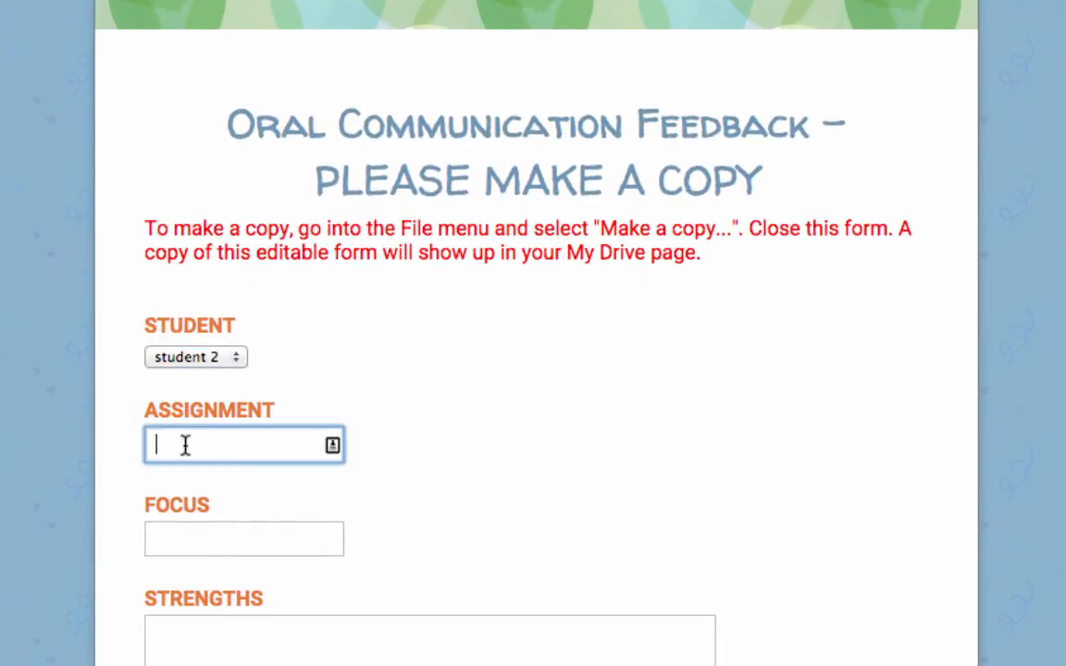
pyautogui.write('Current Event Presentation')
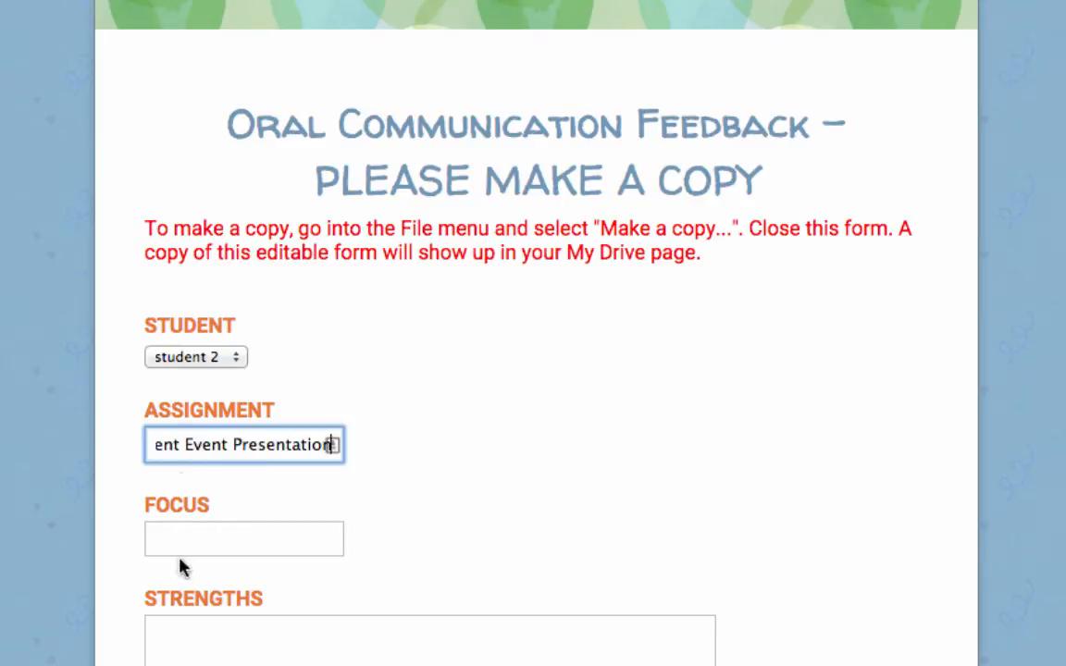
pyautogui.click(190, 548)
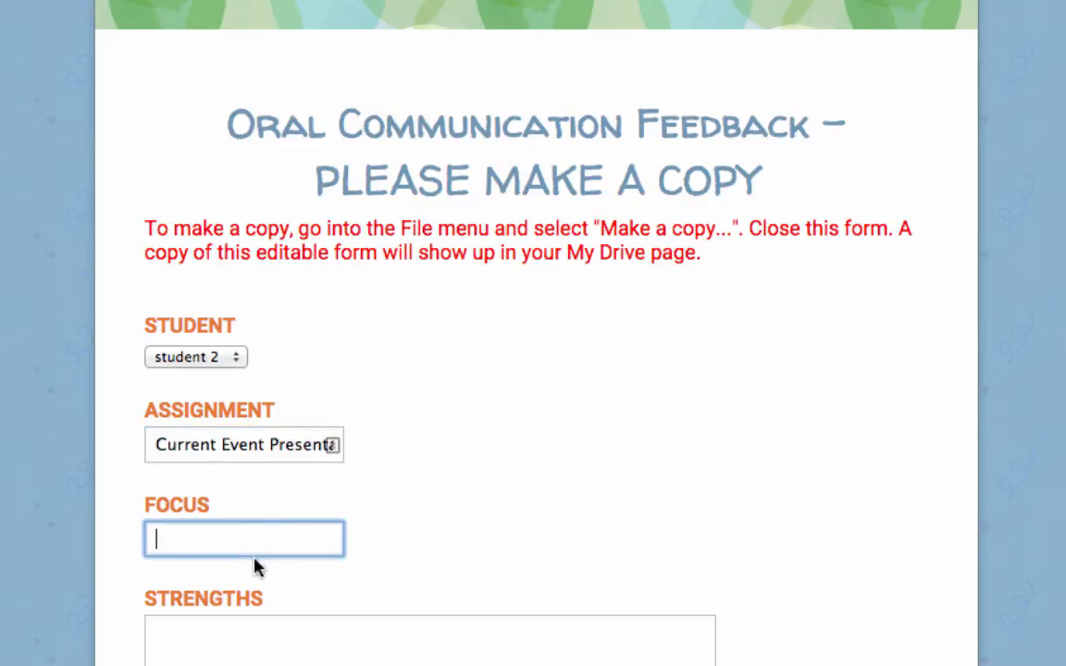
pyautogui.write('appropriate body language')
pyautogui.scroll(-2, 278, 592)
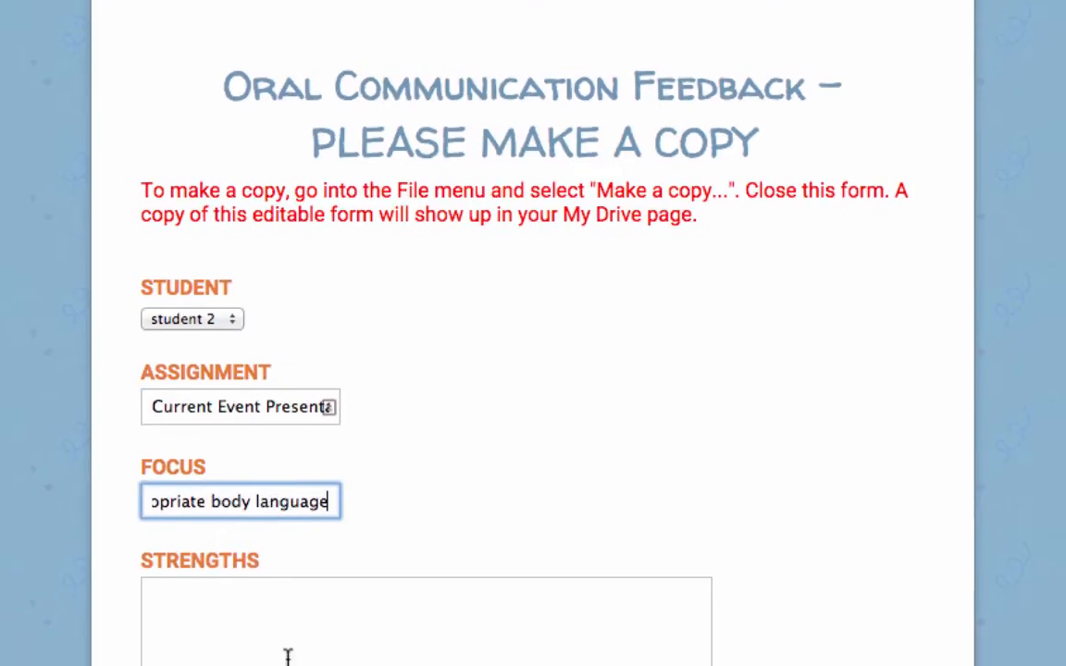
pyautogui.click(280, 581)
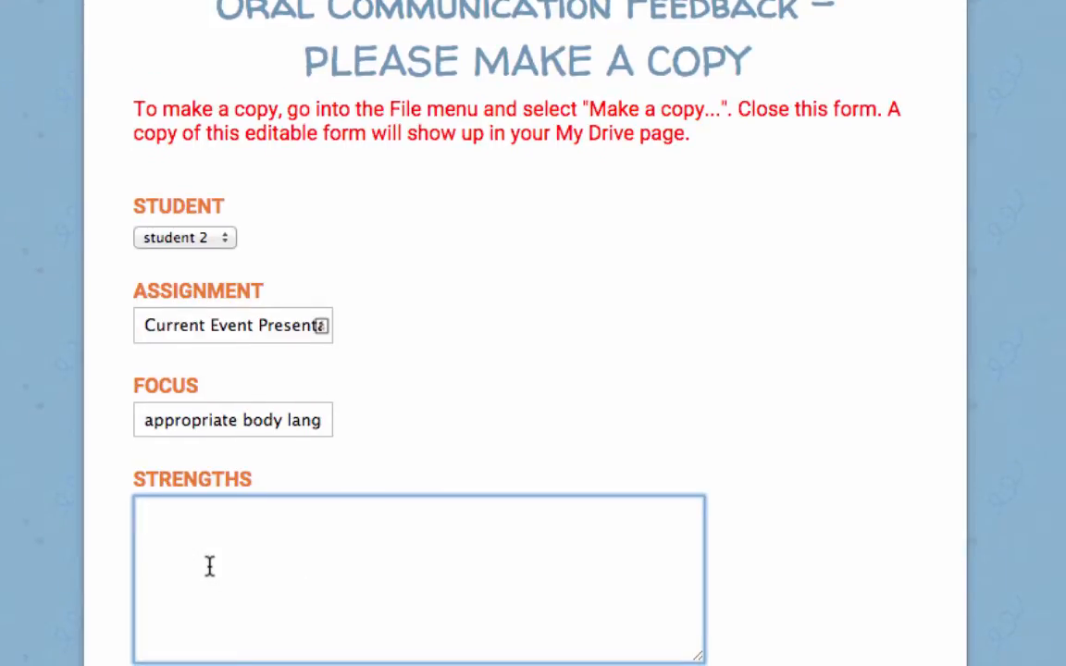
pyautogui.write('-used logical hand movement and walked around the classroom to engage the audience')
pyautogui.scroll(-2, 780, 393)
pyautogui.scroll(-5, 555, 398)
pyautogui.click(221, 404)
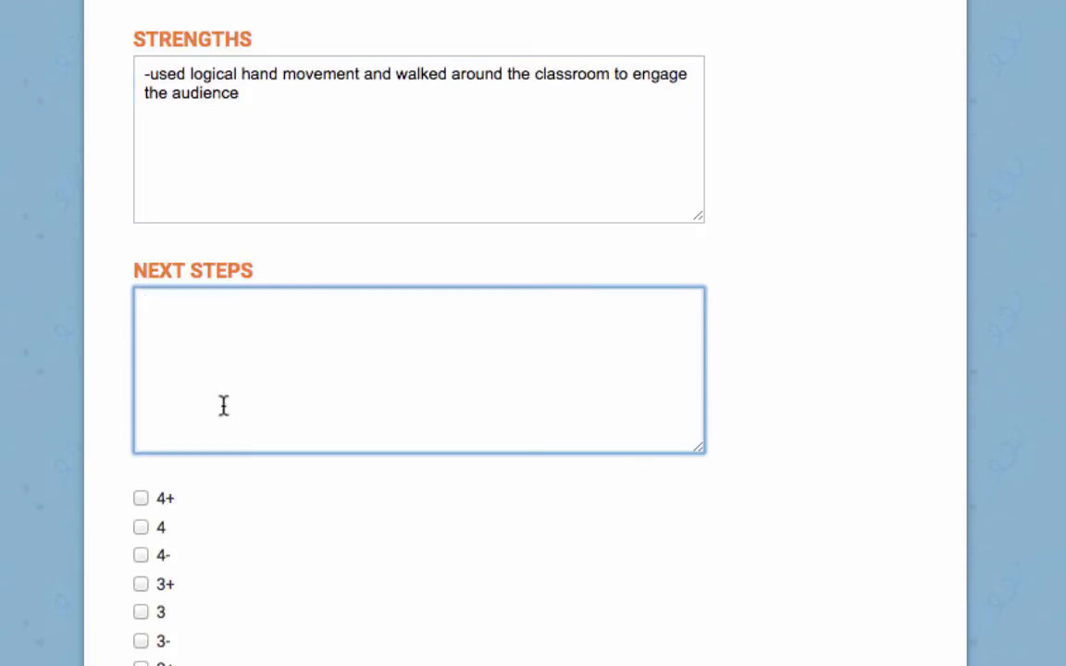
pyautogui.write('- try to smile more in the discussion')
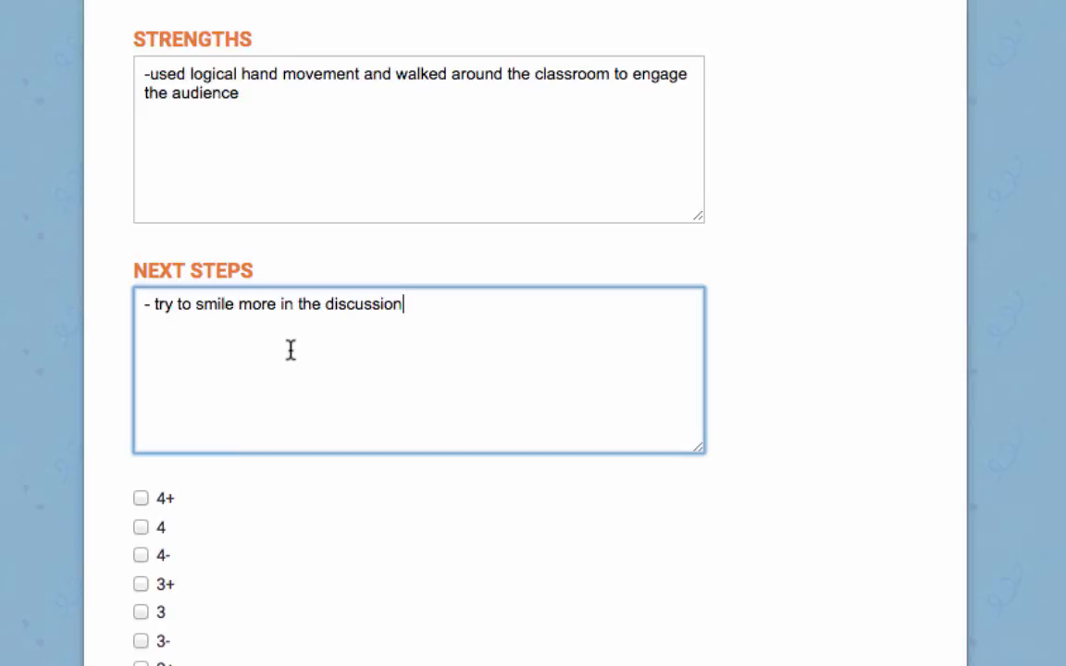
pyautogui.scroll(-3, 291, 354)
pyautogui.scroll(-4, 277, 351)
# Mark level 3 and submit the test response.
pyautogui.click(140, 306)
pyautogui.scroll(-5, 333, 325)
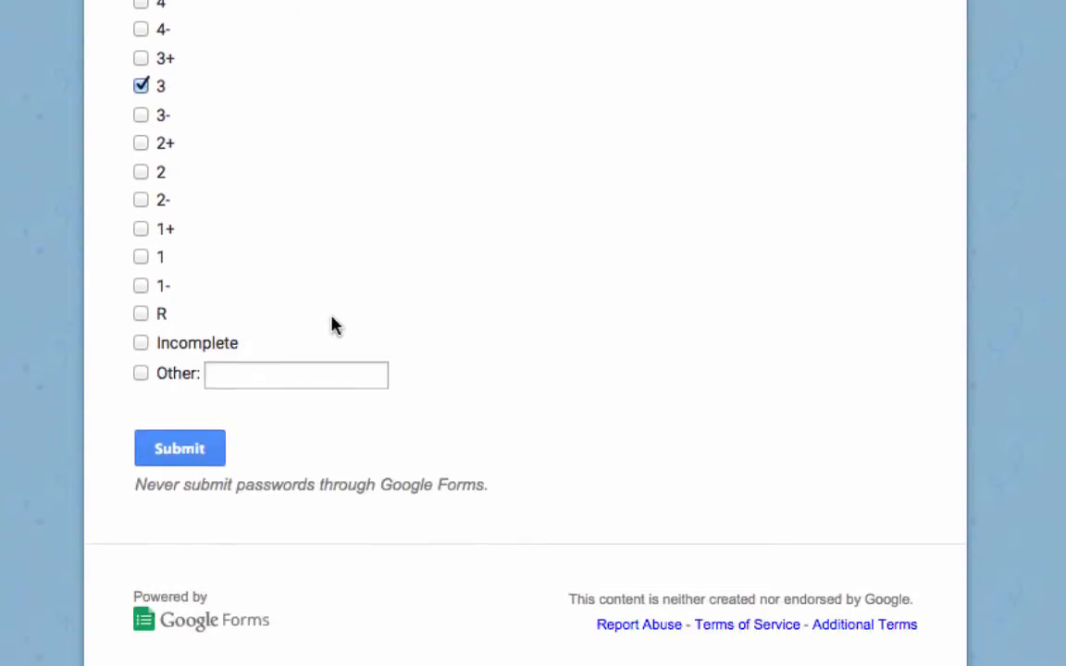
pyautogui.click(222, 454)
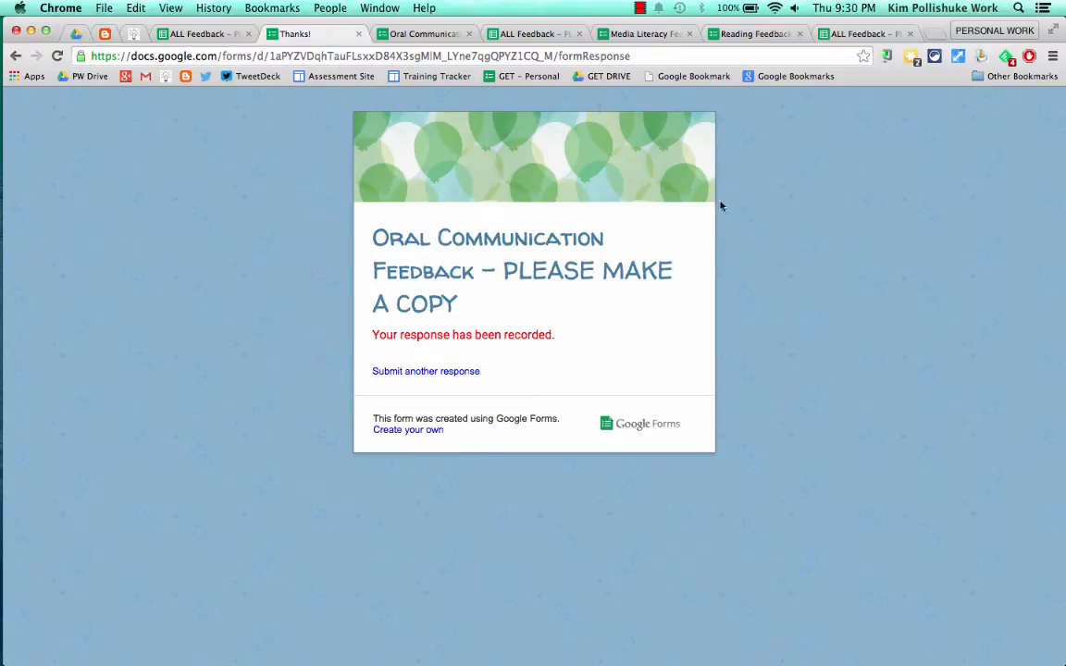
# Wrap the test response text in row 2 of the ORAL COMMUNICATION sheet.
pyautogui.click(854, 35)
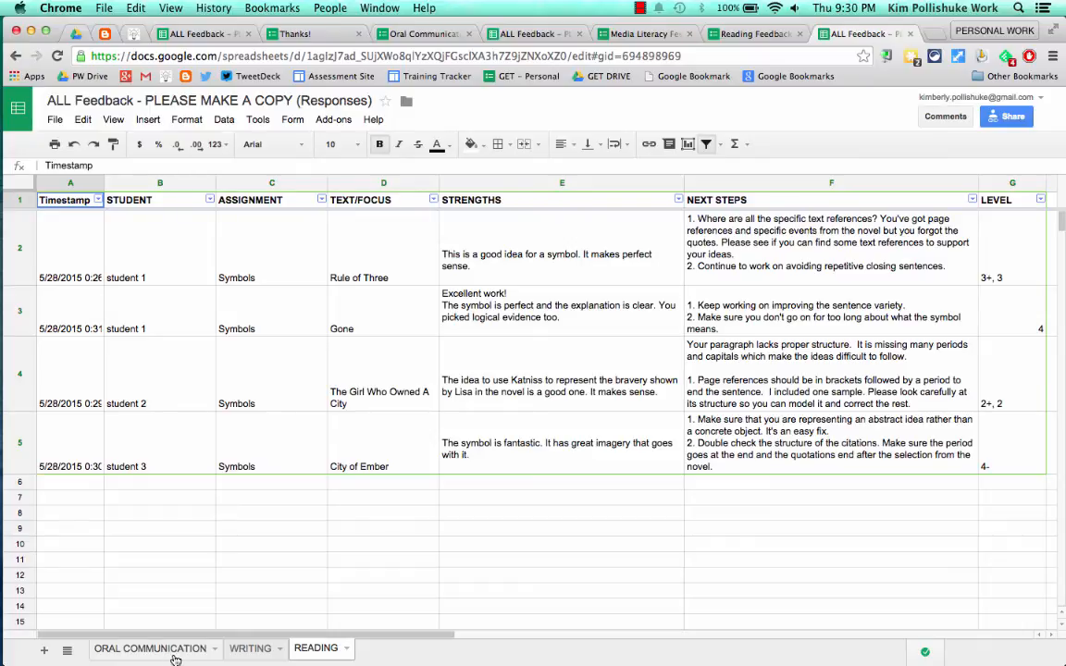
pyautogui.click(173, 656)
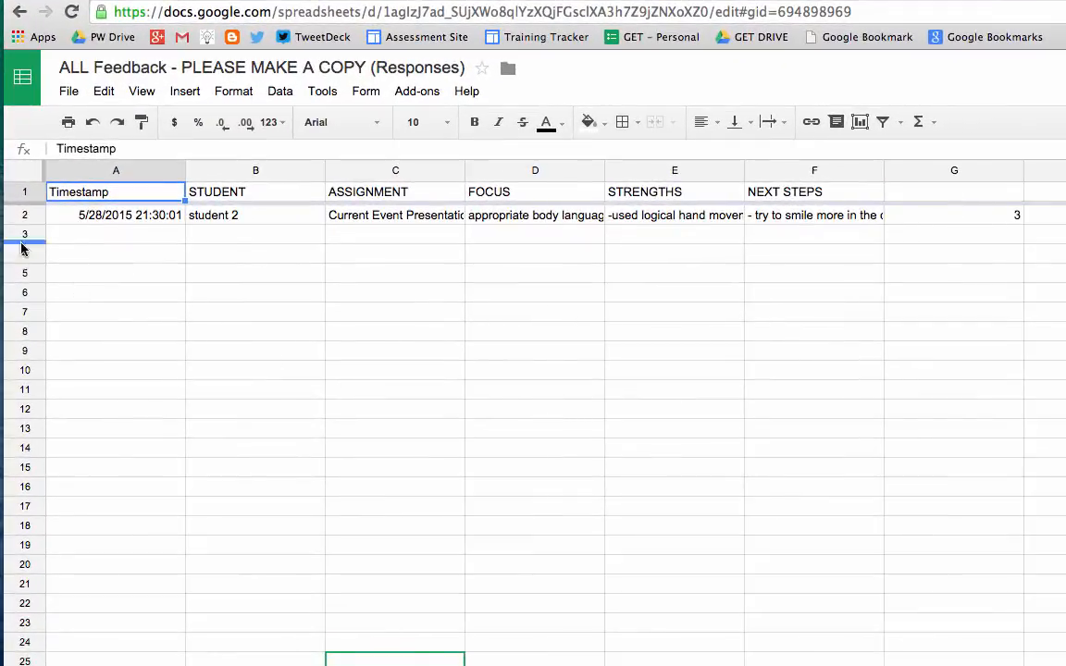
pyautogui.click(24, 215)
pyautogui.click(782, 123)
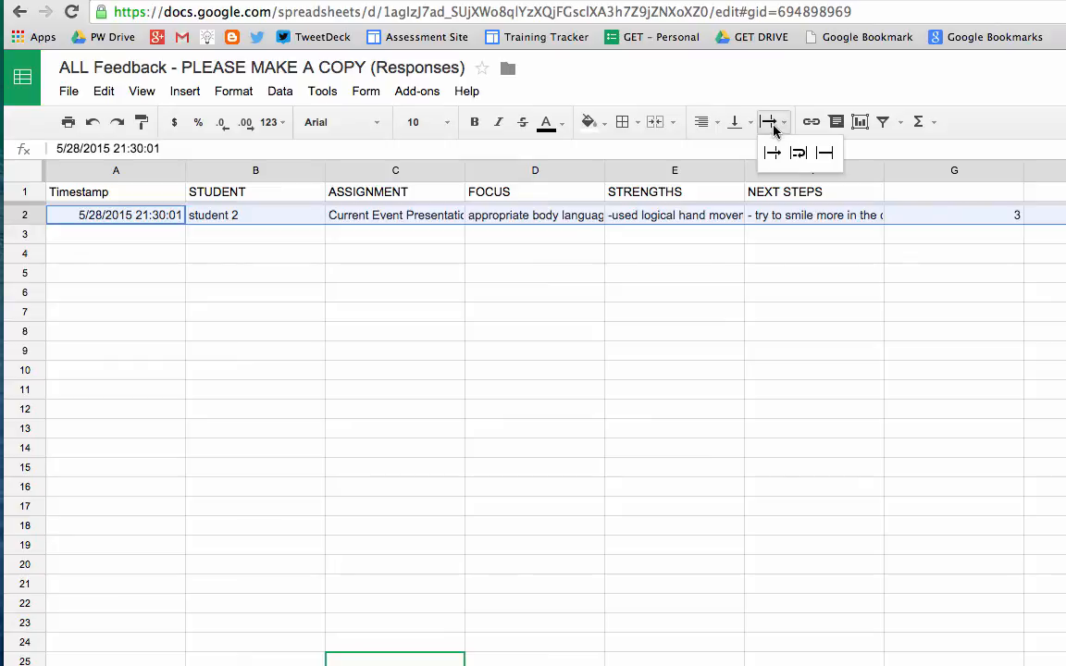
pyautogui.click(800, 152)
pyautogui.click(718, 361)
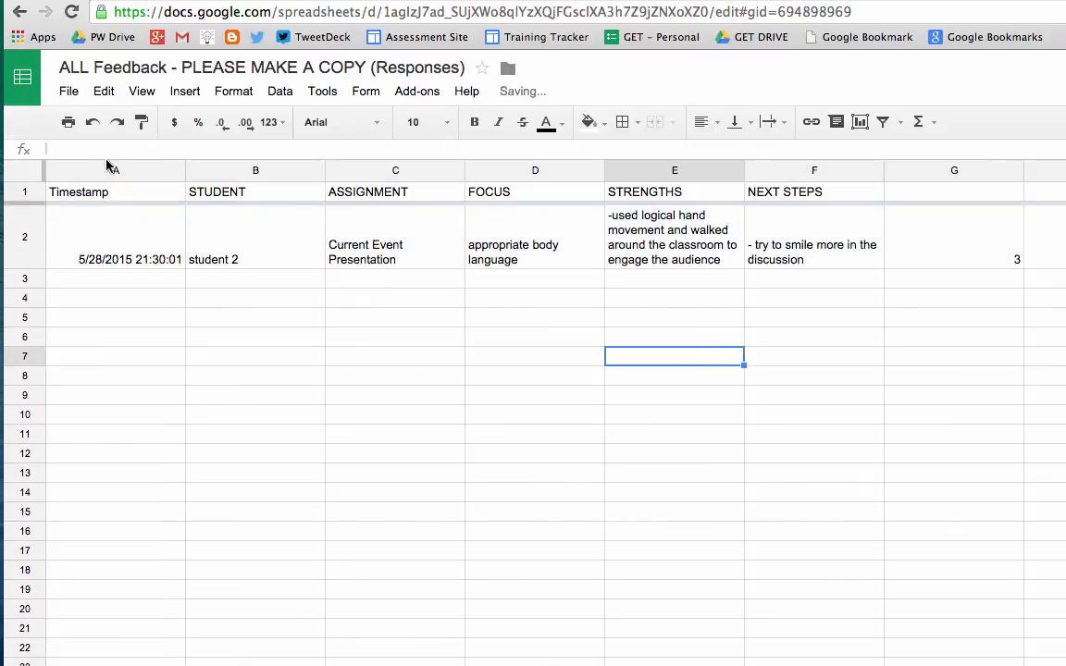
# Make the header row bold.
pyautogui.click(18, 194)
pyautogui.hotkey('ctrl', 'b')
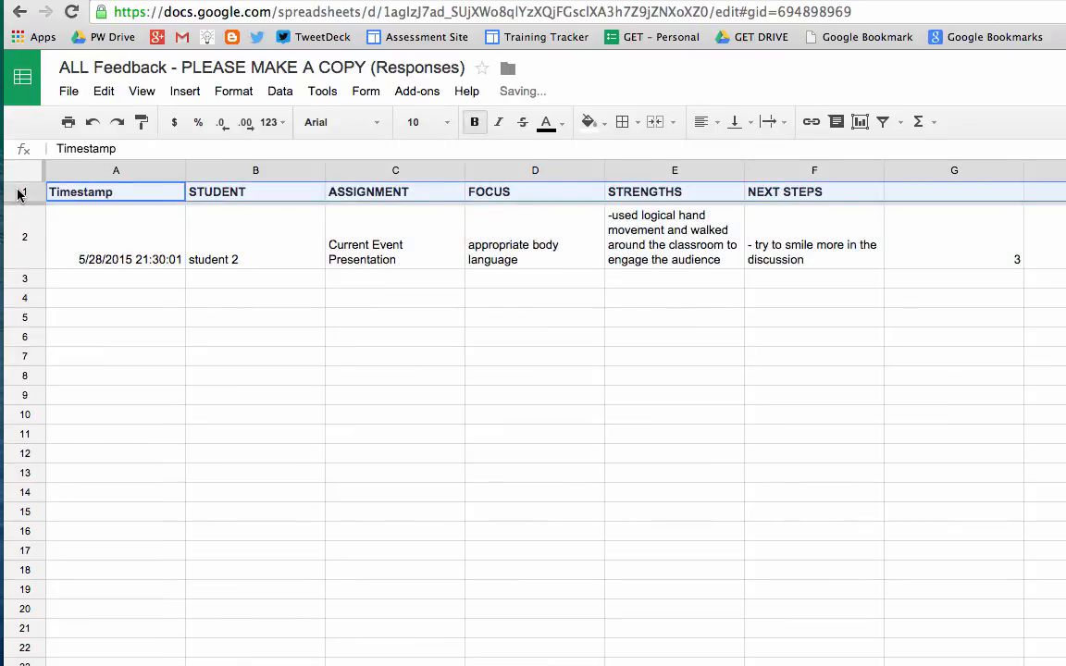
pyautogui.click(134, 337)
# Widen columns F and E, narrow column A, then return to the confirmation page.
pyautogui.moveTo(884, 169); pyautogui.dragTo(1039, 169)
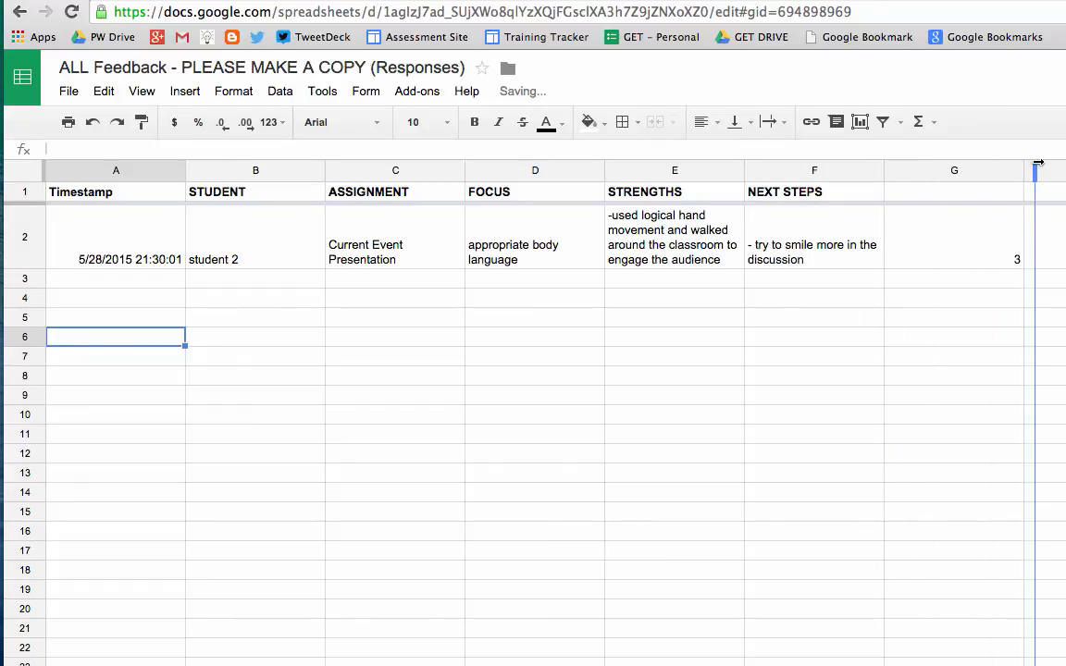
pyautogui.moveTo(744, 171); pyautogui.dragTo(842, 171)
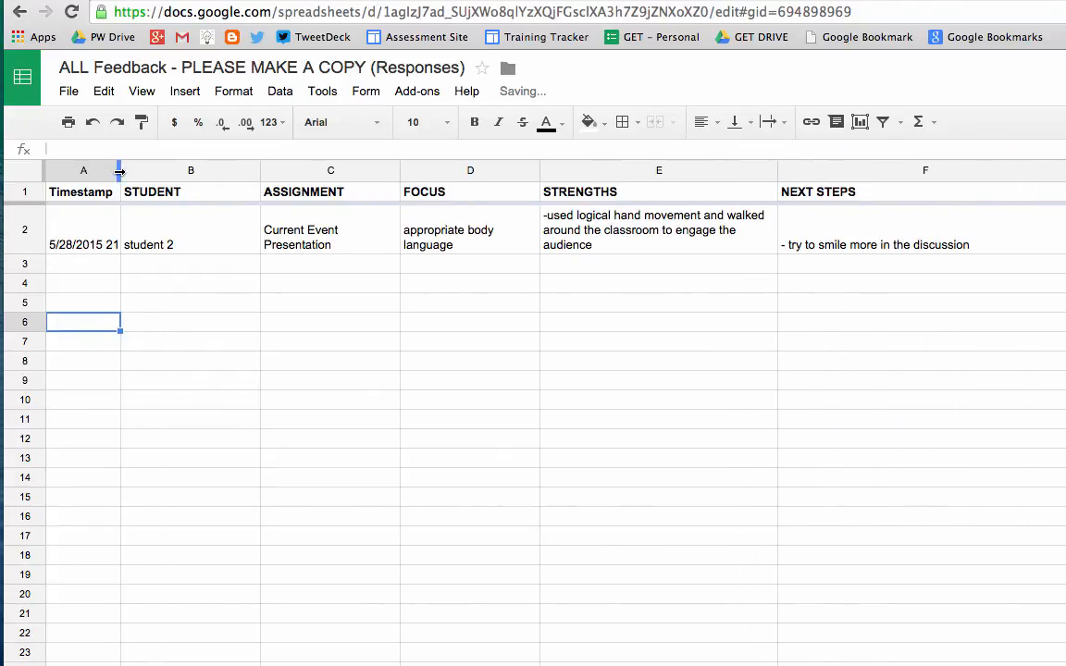
pyautogui.moveTo(190, 170); pyautogui.dragTo(120, 171)
pyautogui.click(190, 361)
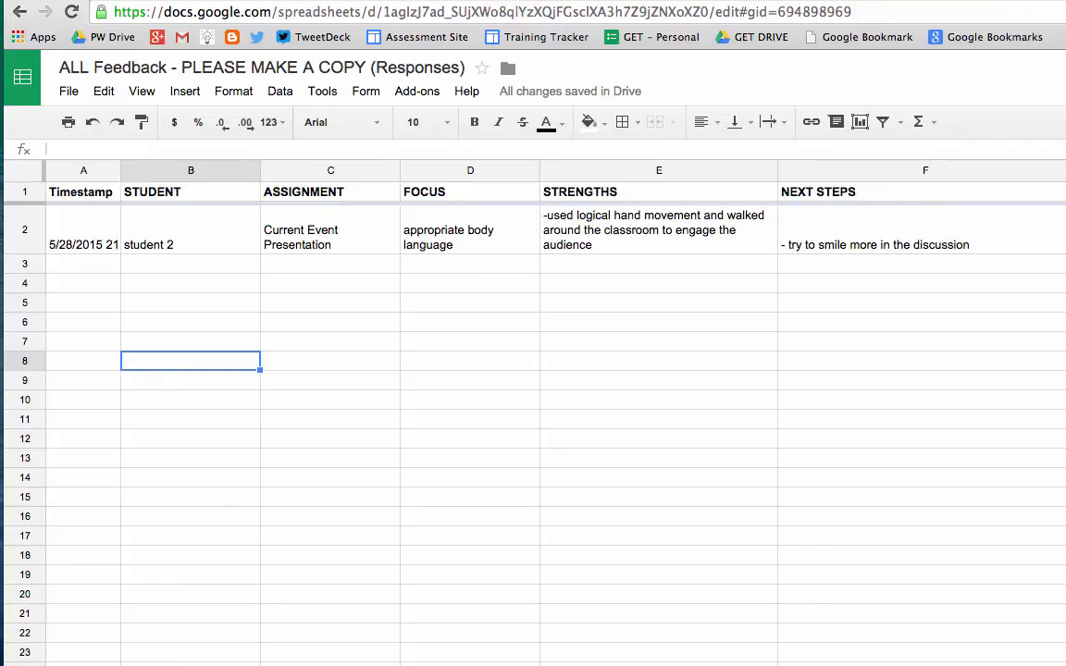
pyautogui.click(329, 11)
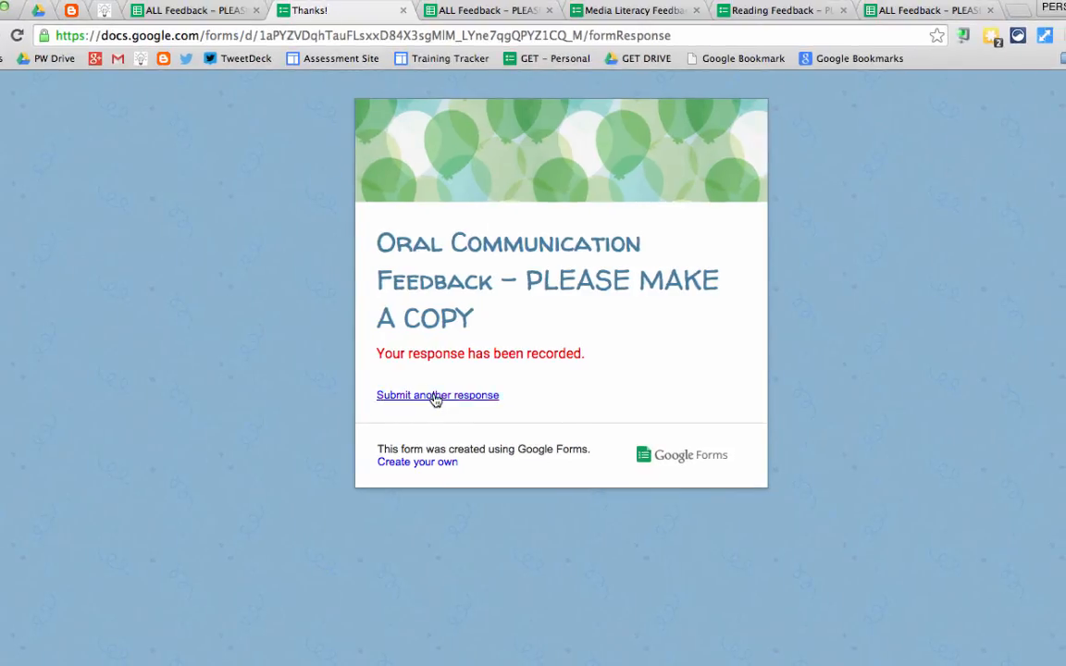
# Start another blank Oral Communication response and return to the ALL Feedback spreadsheet.
pyautogui.click(436, 397)
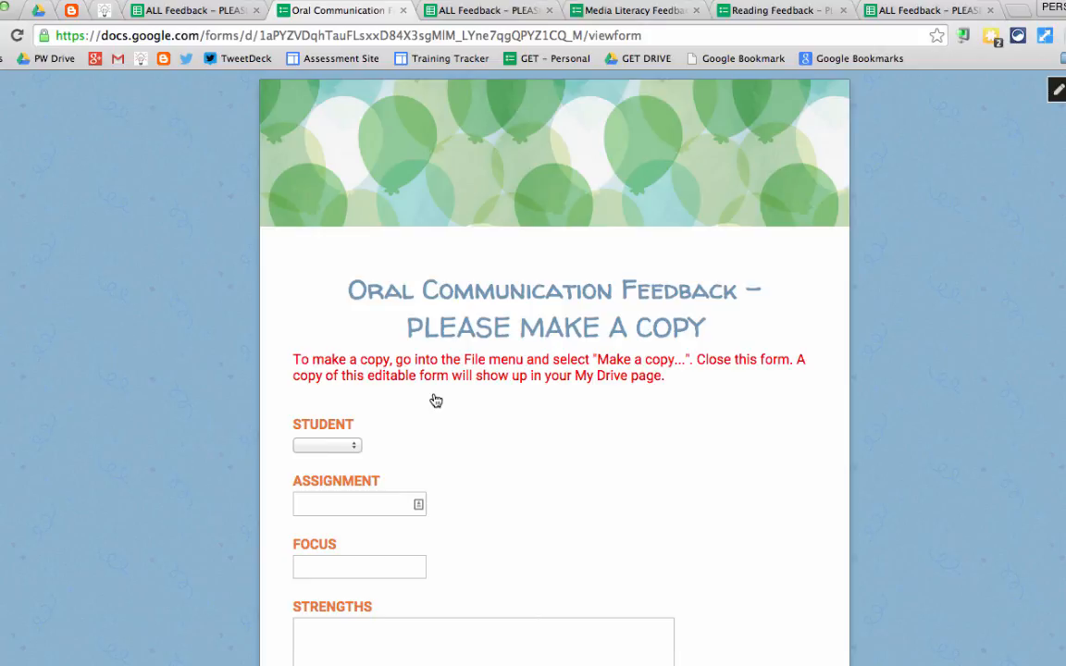
pyautogui.click(925, 10)
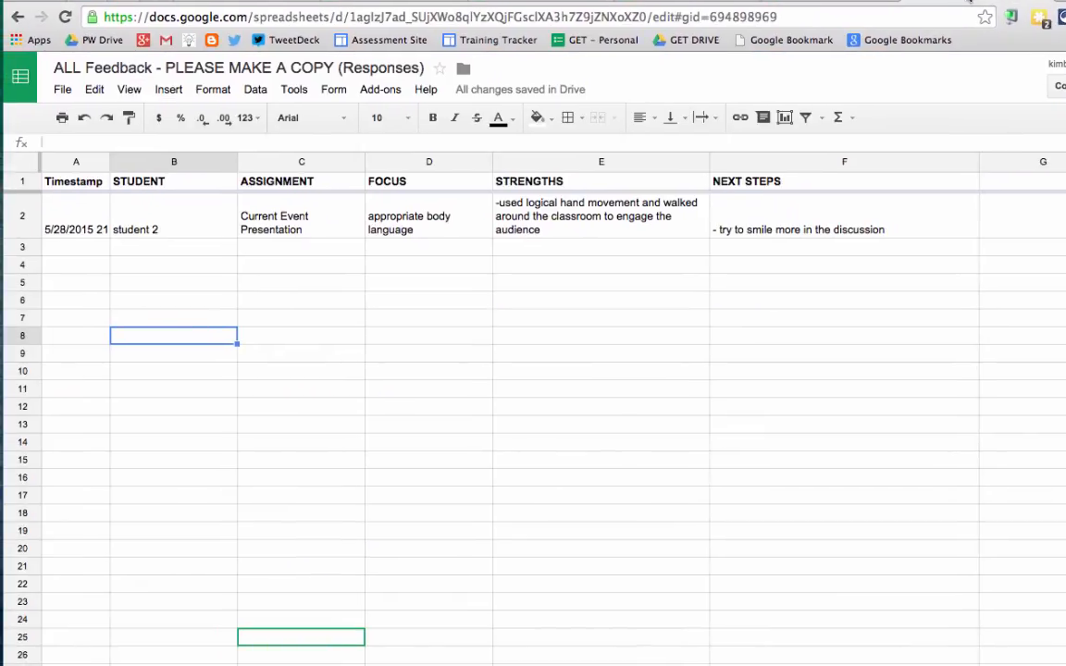